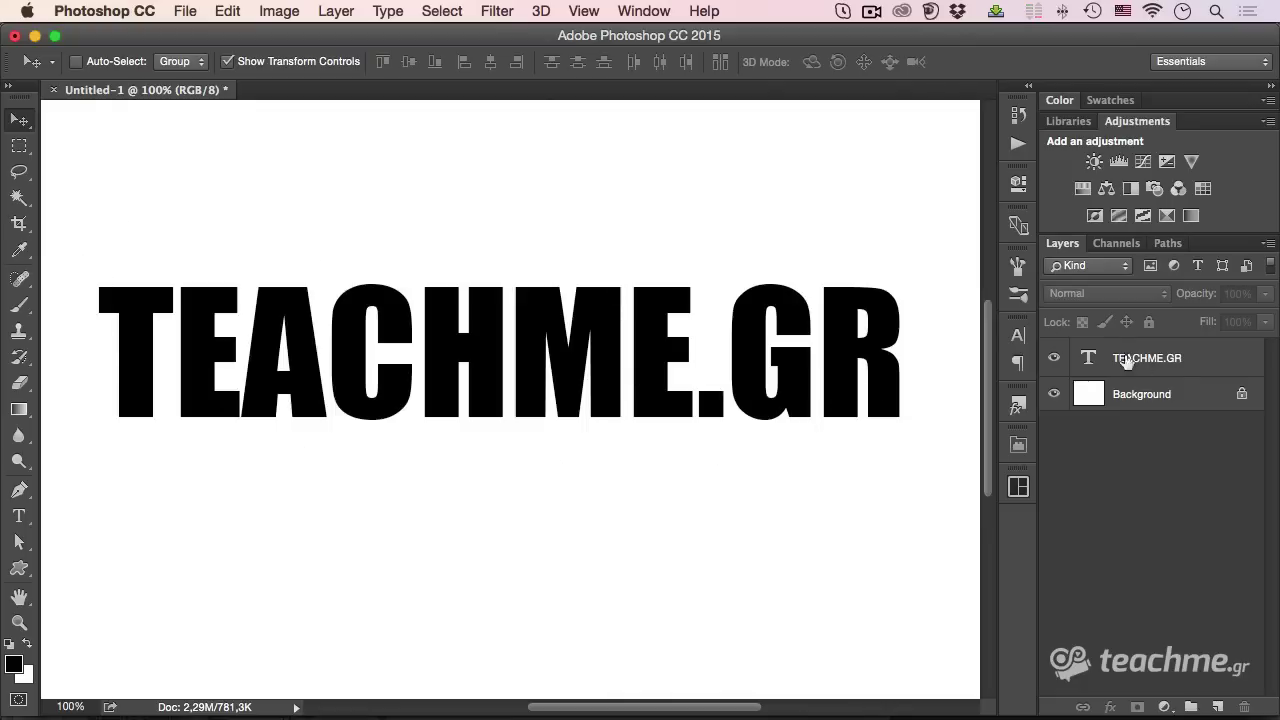
# Step: Open Blending Options for the TEACHME.GR layer and move the Layer Style dialog aside
pyautogui.click(1180, 363)
pyautogui.rightClick(1190, 362)
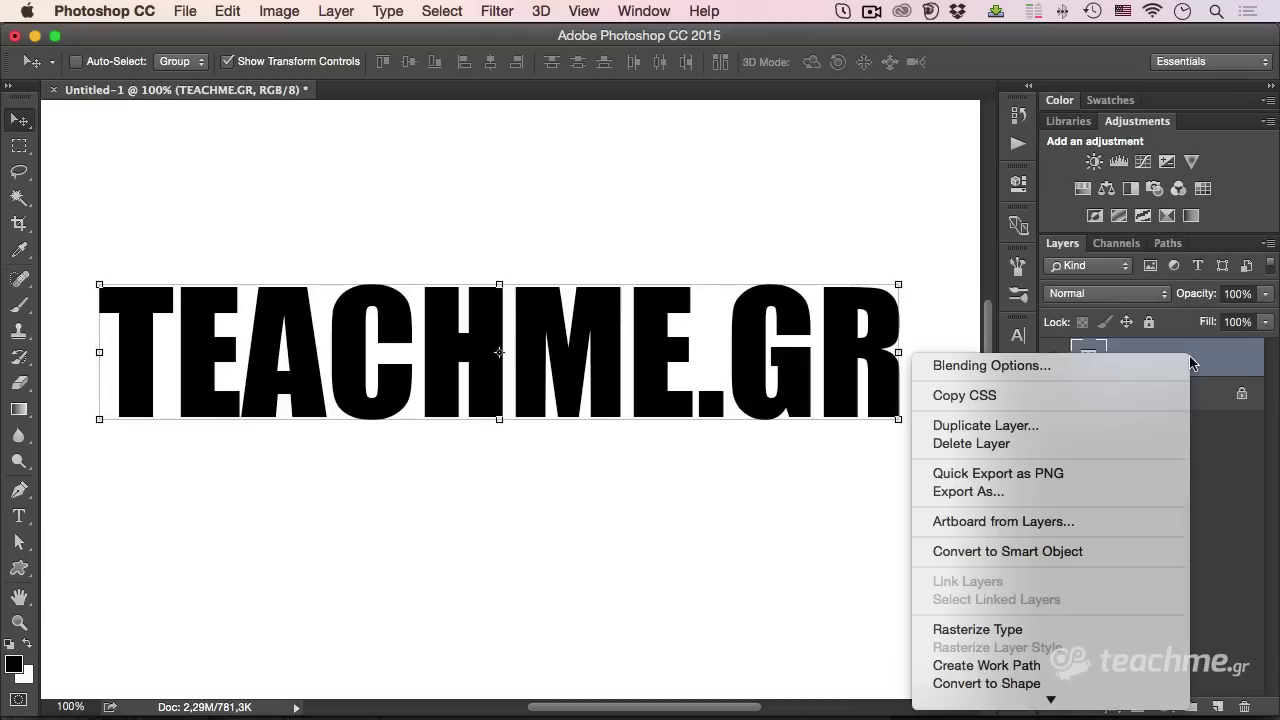
pyautogui.click(992, 366)
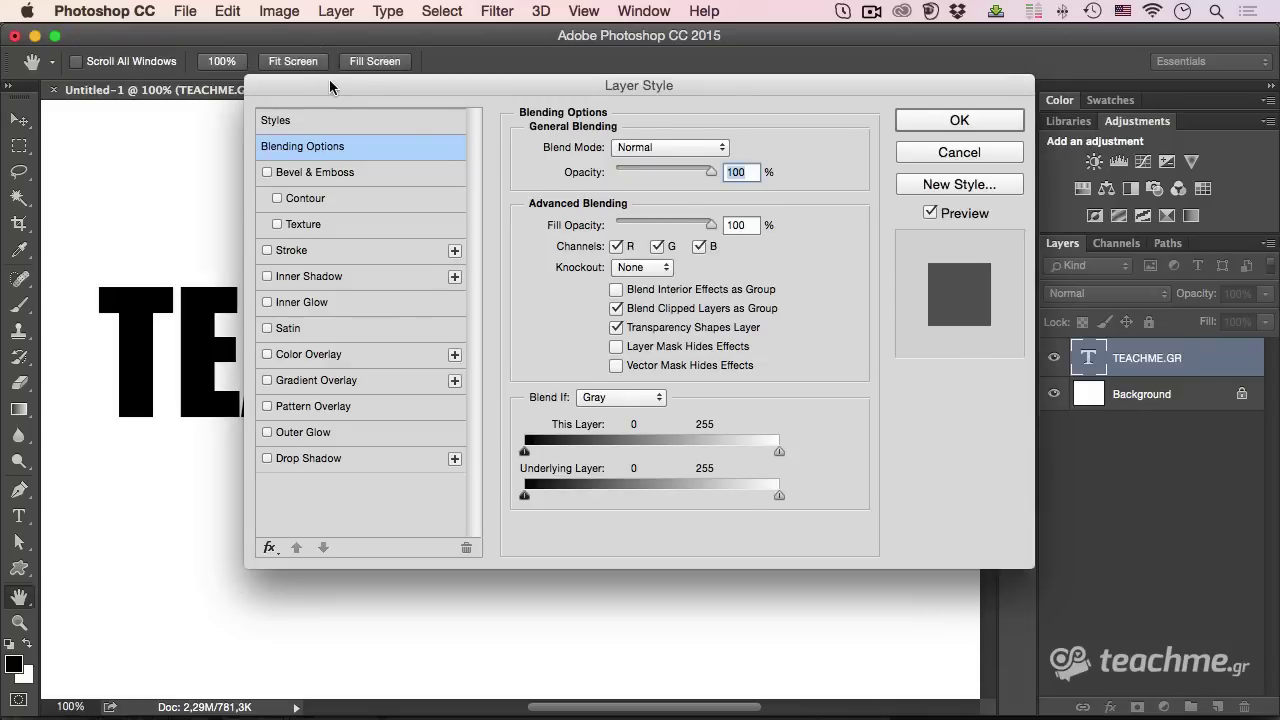
pyautogui.moveTo(329, 79)
pyautogui.mouseDown()
pyautogui.moveTo(537, 111)
pyautogui.moveTo(517, 111)
pyautogui.mouseUp()
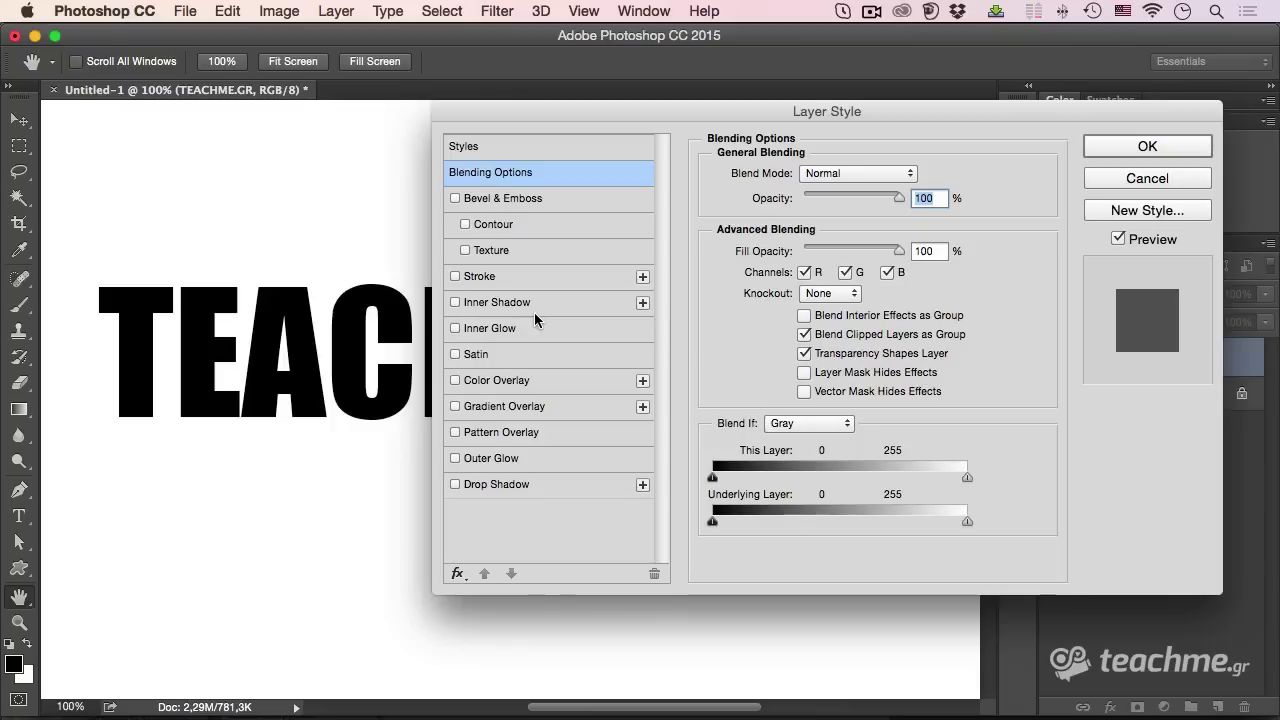
# Step: Enable a red (ff0000) Stroke on the text, 5 px wide, positioned Inside
pyautogui.click(456, 277)
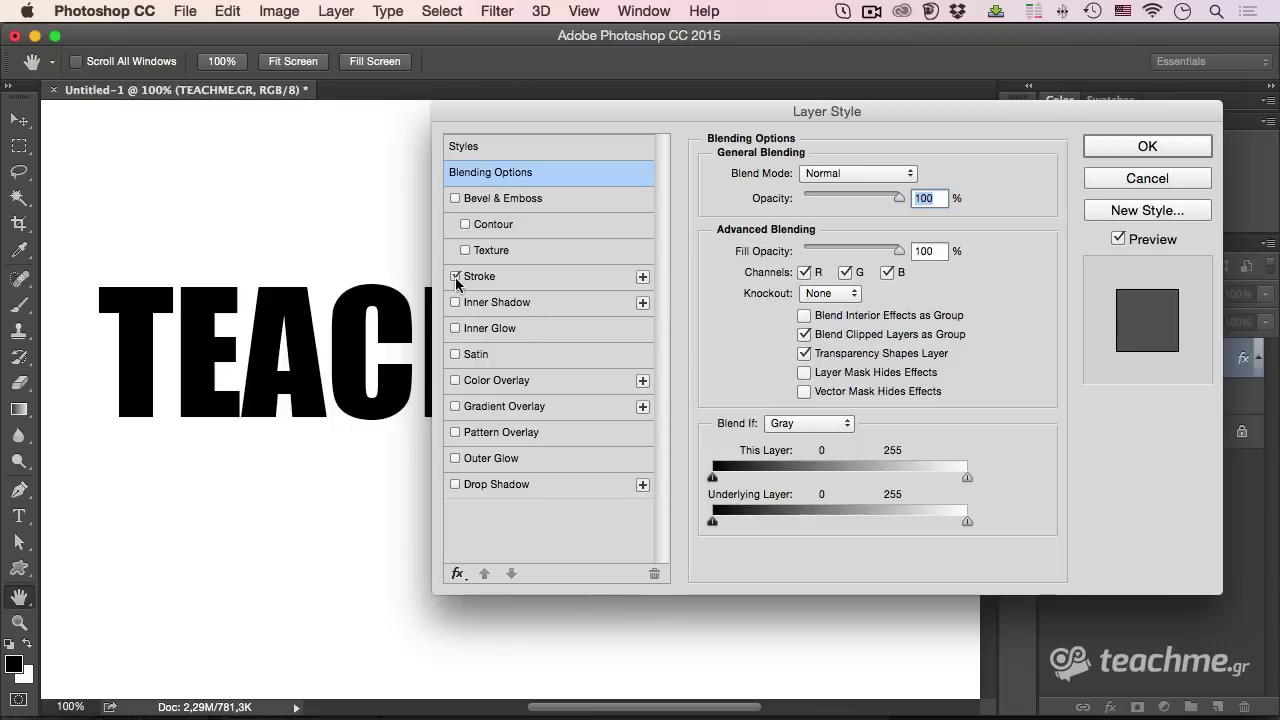
pyautogui.click(480, 277)
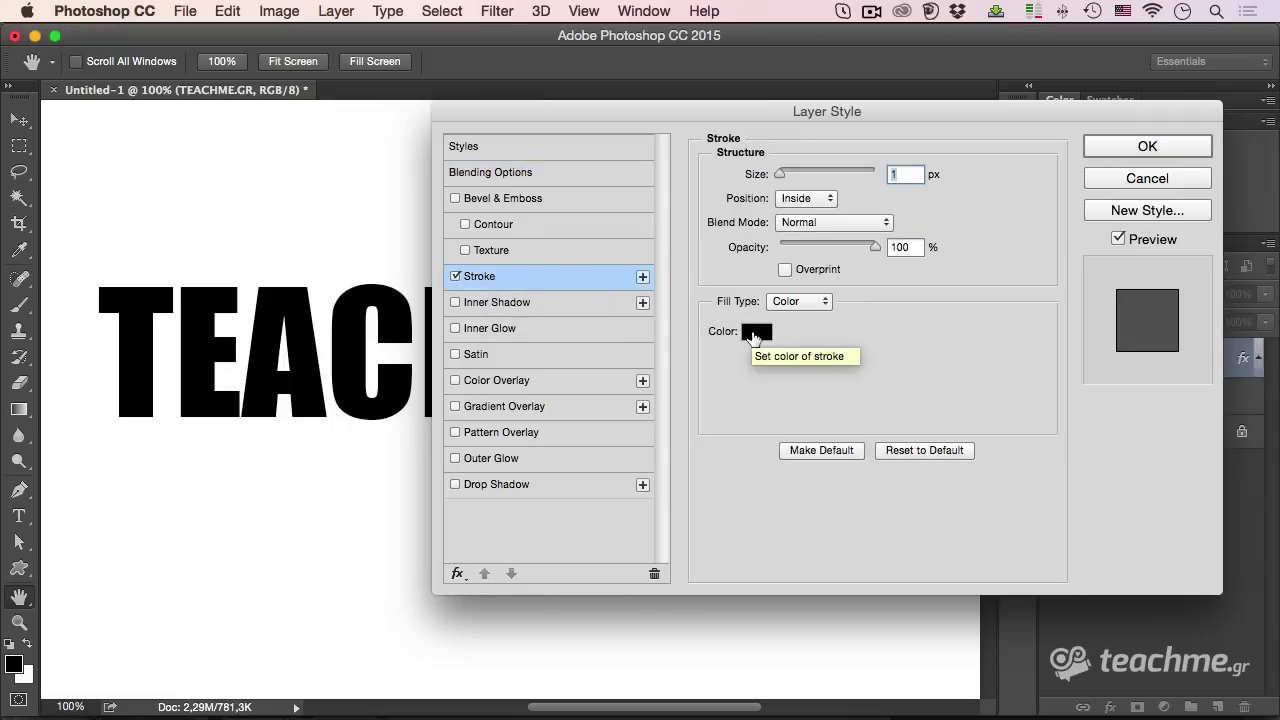
pyautogui.click(757, 333)
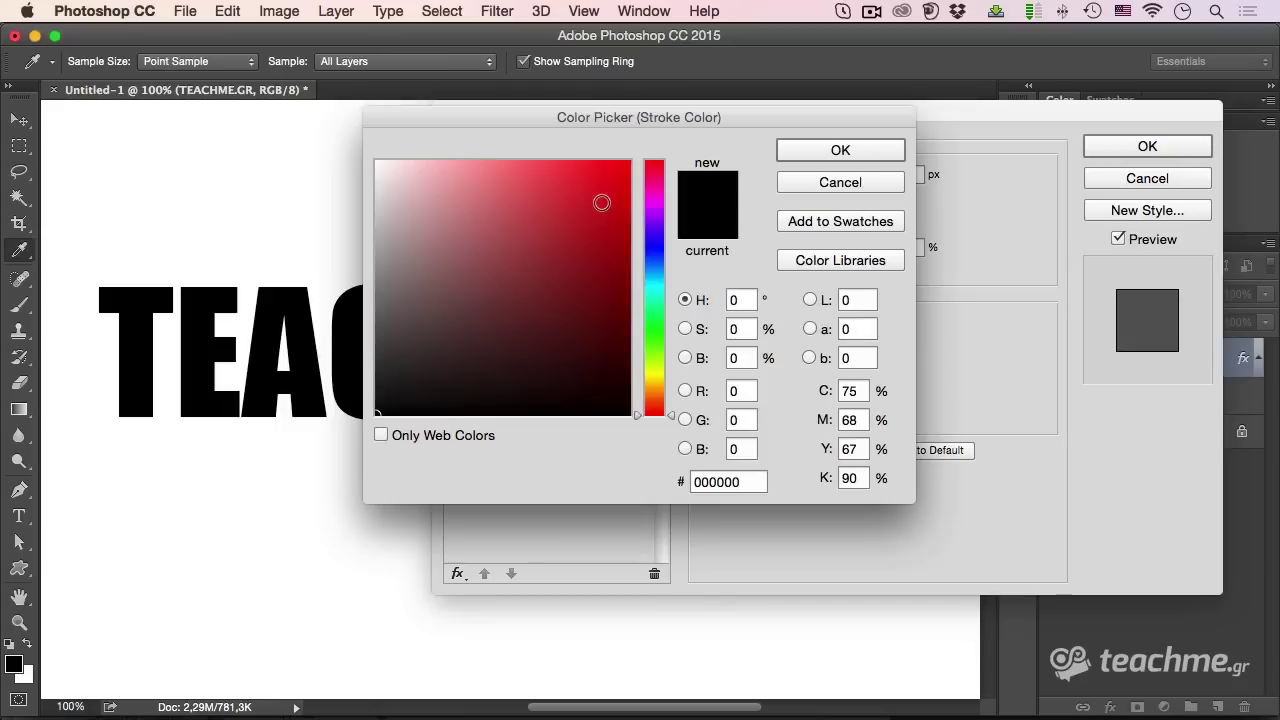
pyautogui.moveTo(600, 200); pyautogui.dragTo(655, 135)
pyautogui.click(822, 151)
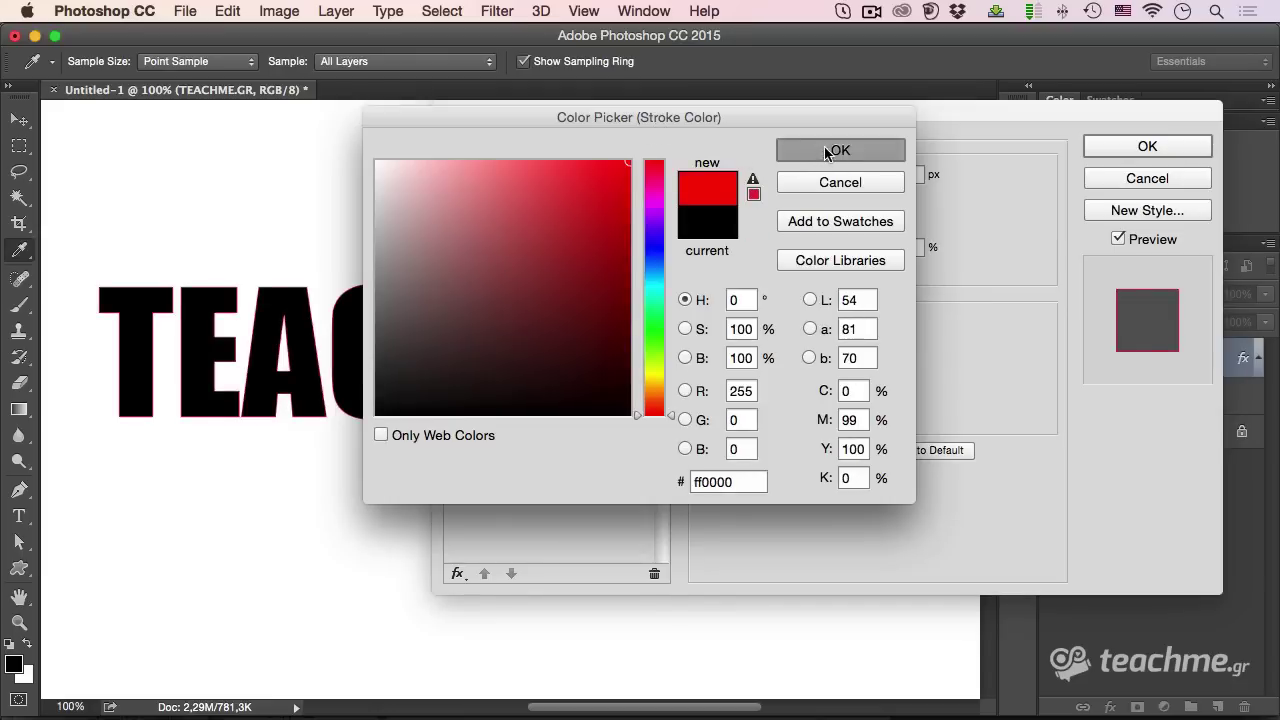
pyautogui.doubleClick(903, 174)
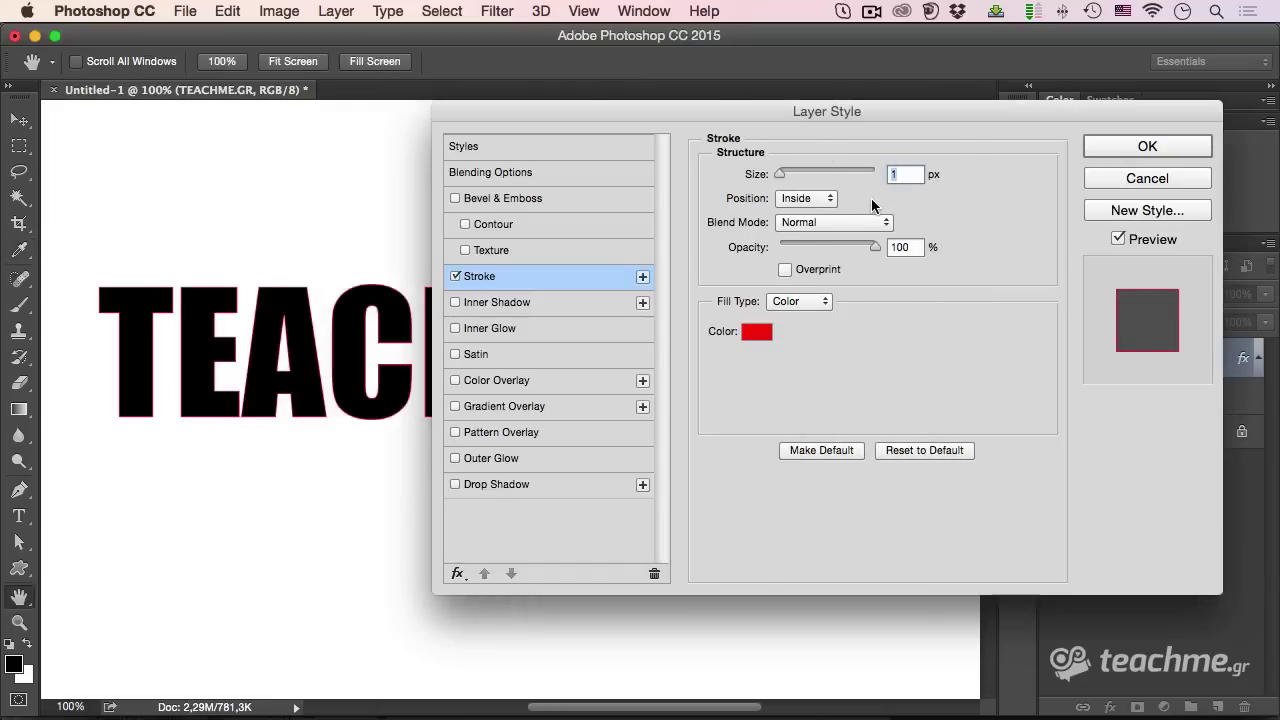
pyautogui.write('5')
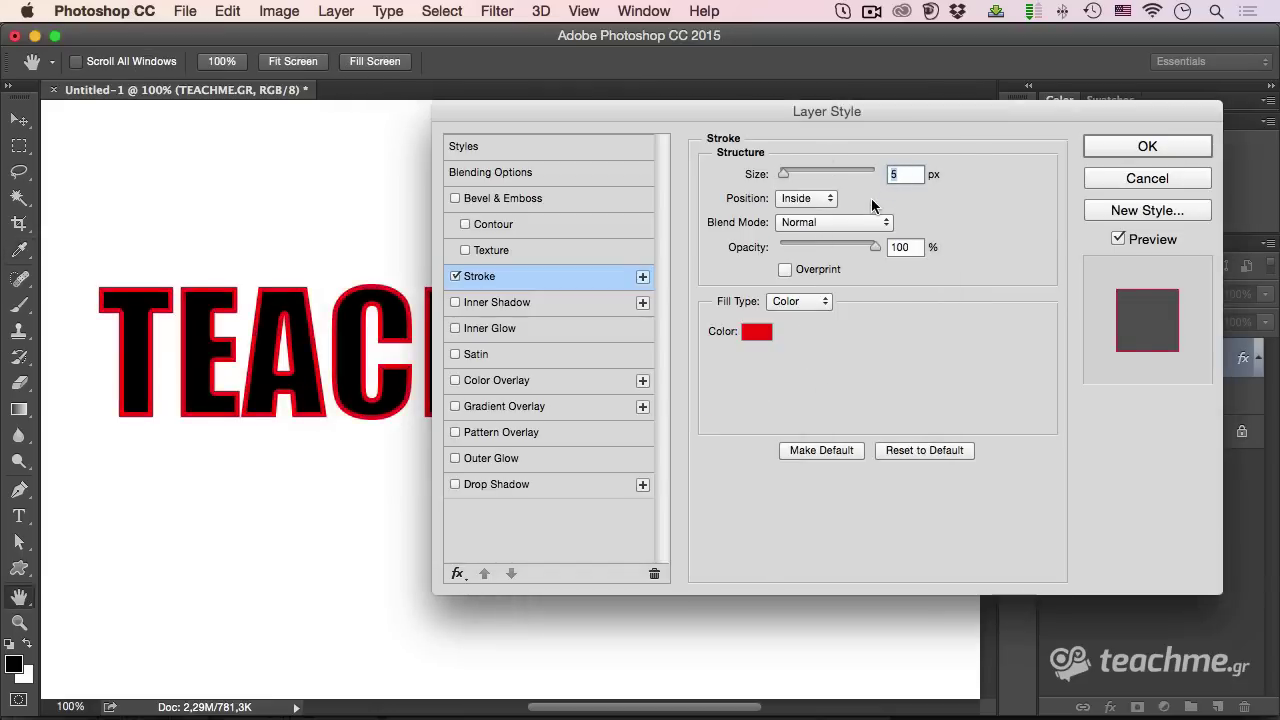
pyautogui.click(792, 206)
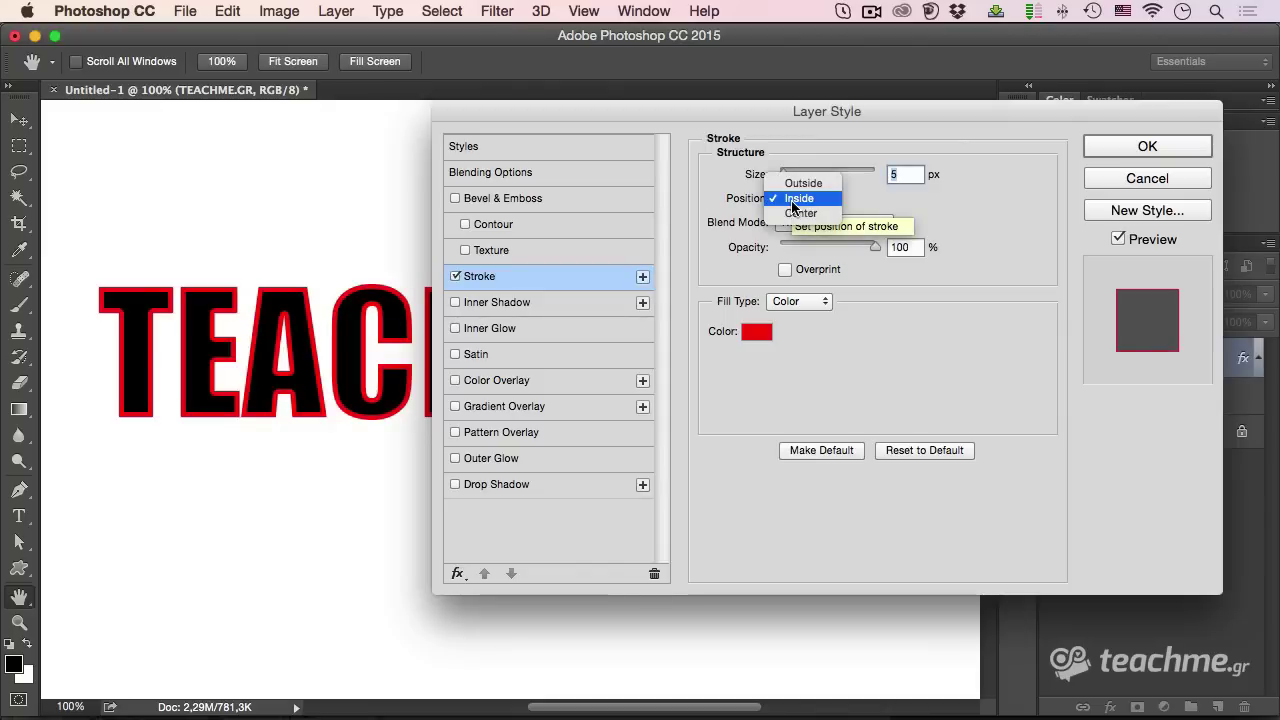
pyautogui.click(806, 187)
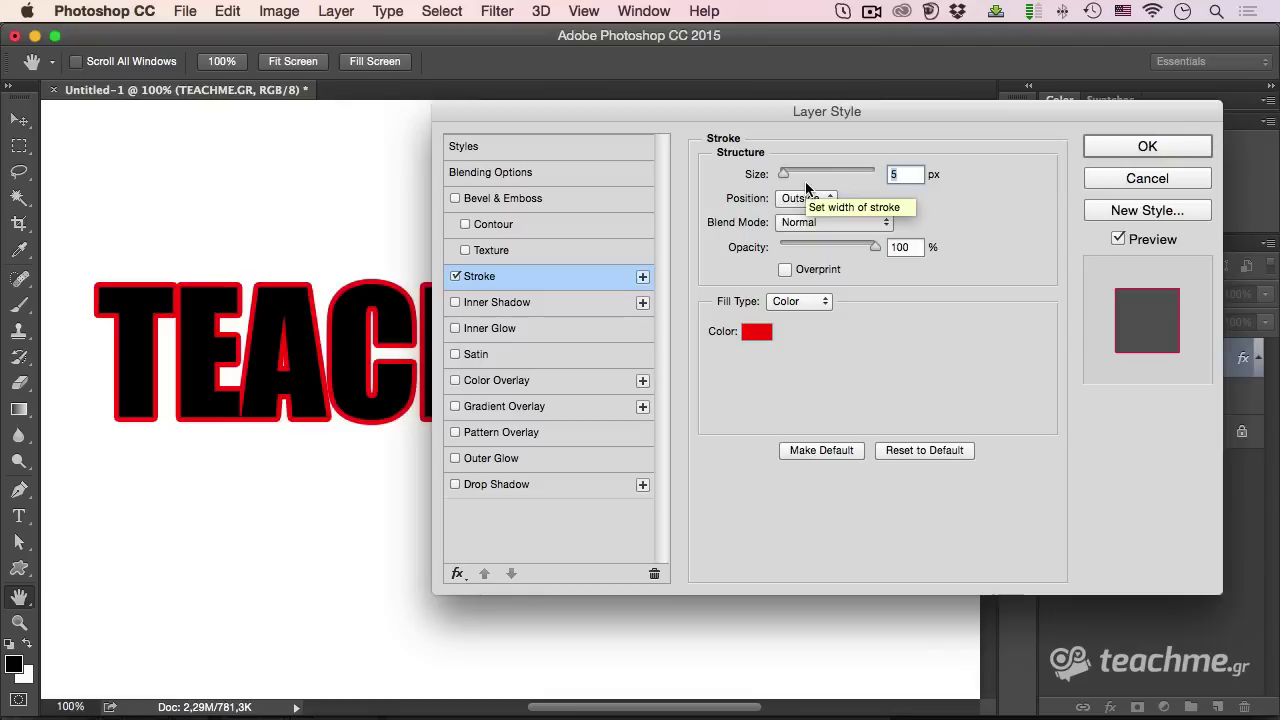
pyautogui.click(800, 198)
pyautogui.click(799, 214)
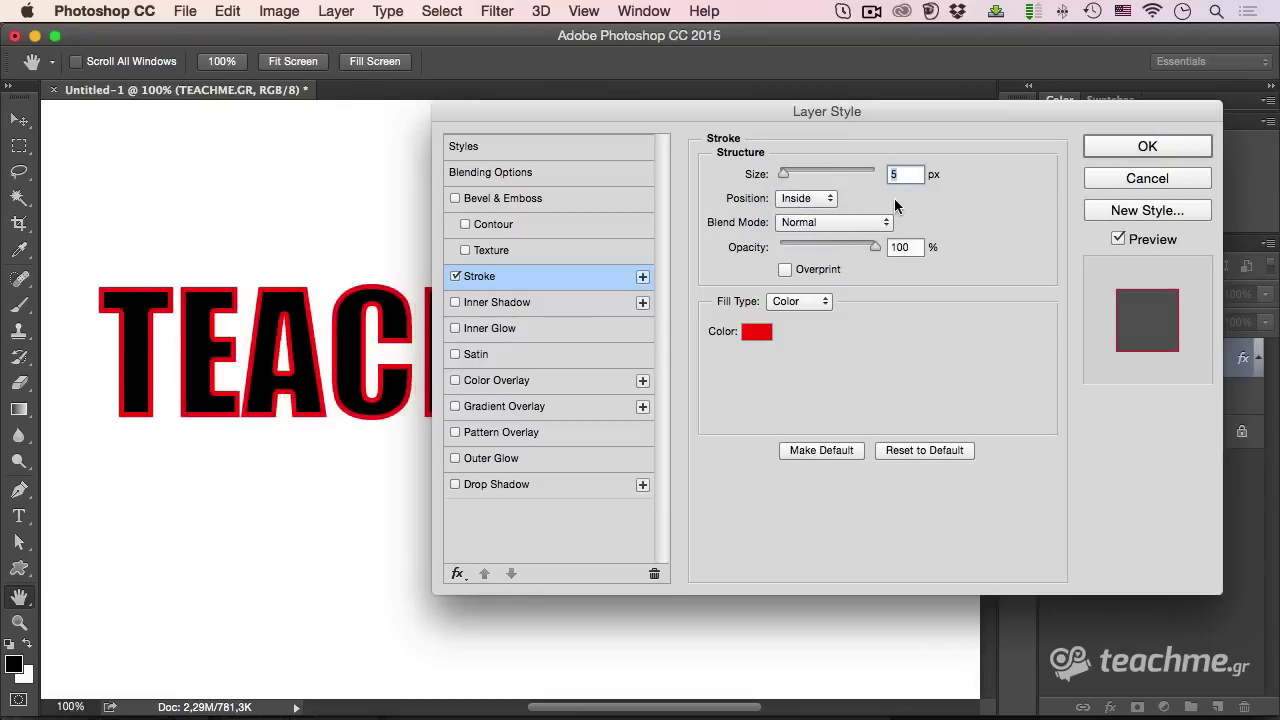
# Step: Duplicate the Stroke effect and reset the copy to a 1 px black Inside stroke
pyautogui.click(643, 278)
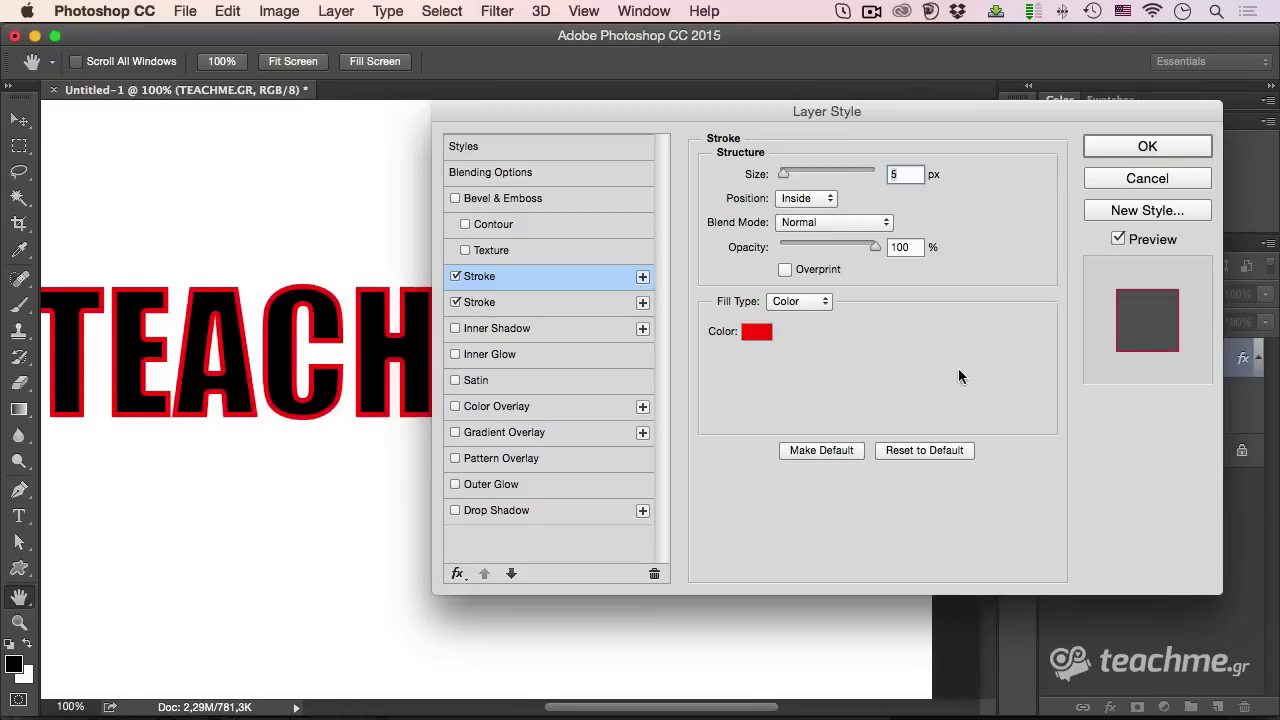
pyautogui.moveTo(306, 229); pyautogui.dragTo(341, 231)
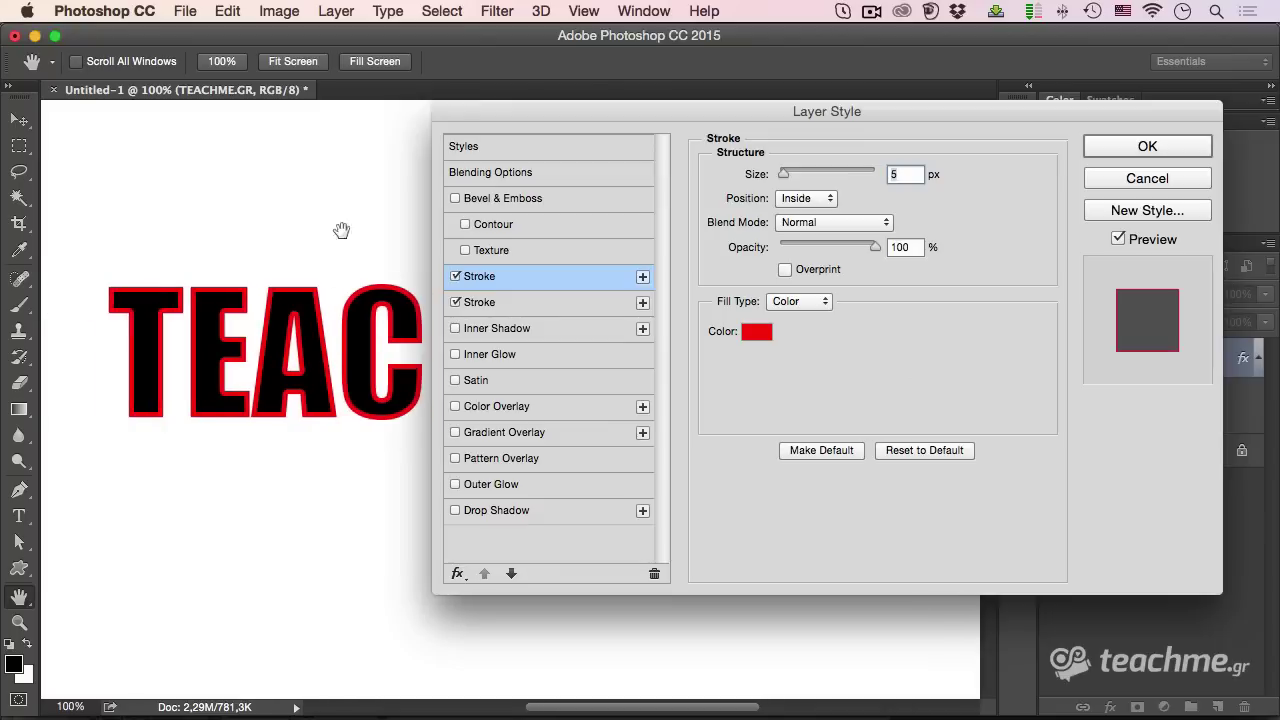
pyautogui.click(930, 452)
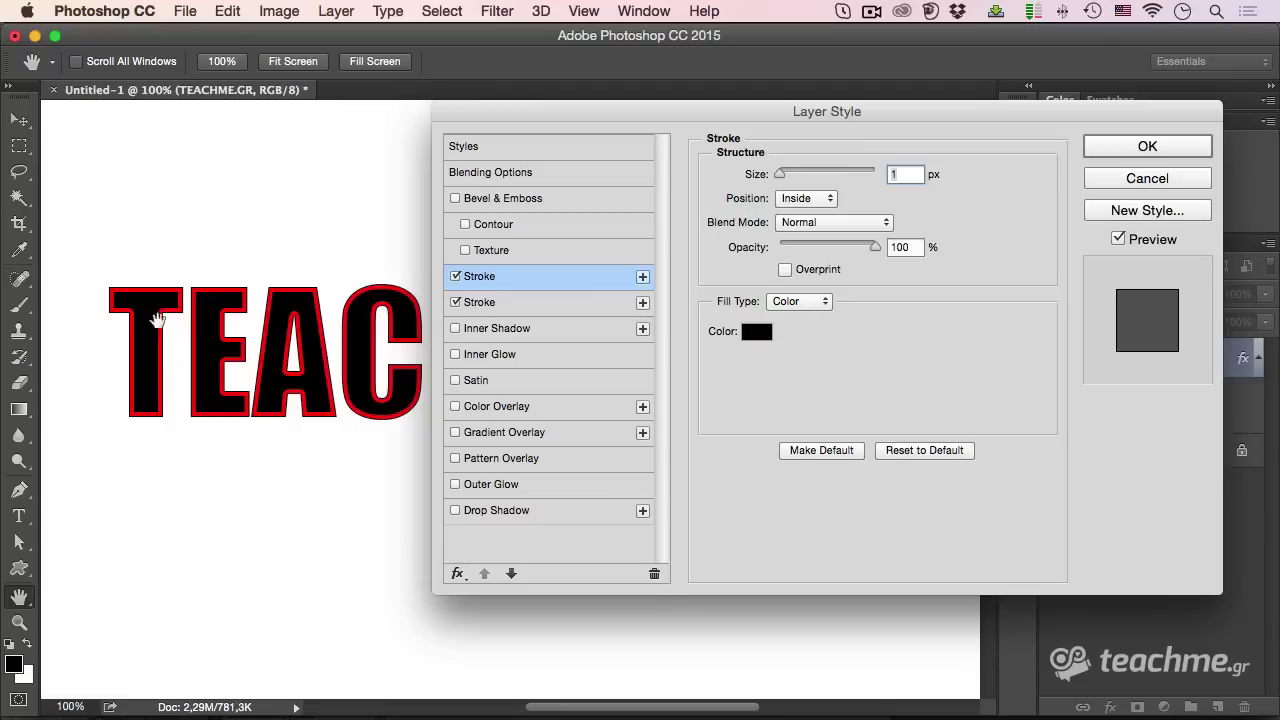
# Step: Zoom to 300% and make the black stroke 2 px, positioned Outside
pyautogui.scroll(1, 189, 300)
pyautogui.scroll(1, 189, 329)
pyautogui.scroll(1, 114, 306)
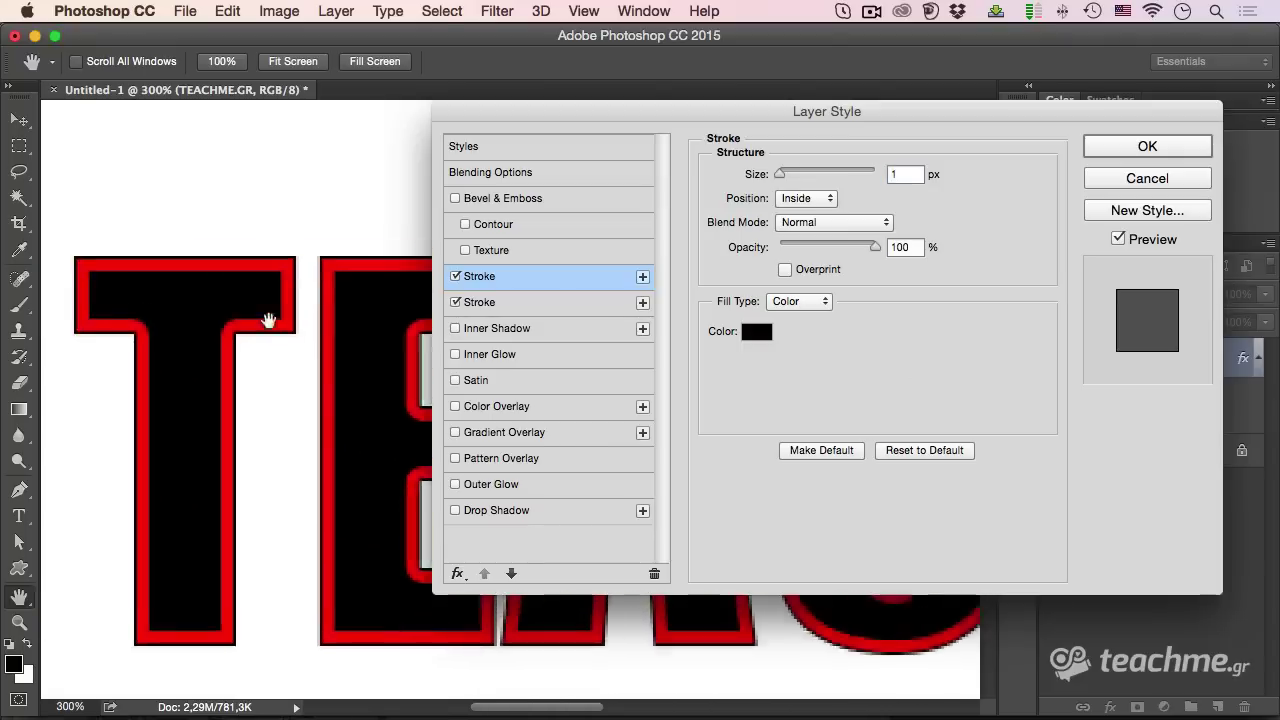
pyautogui.moveTo(268, 320)
pyautogui.mouseDown()
pyautogui.moveTo(171, 320)
pyautogui.moveTo(220, 309)
pyautogui.mouseUp()
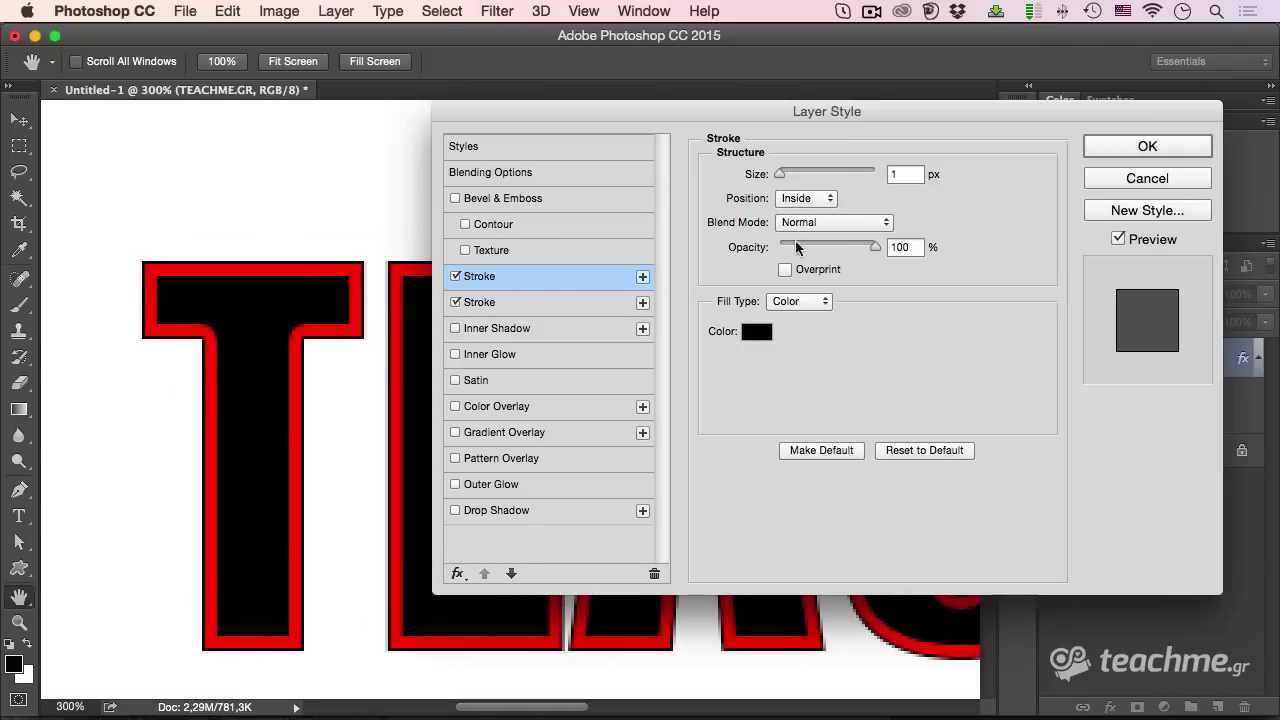
pyautogui.moveTo(780, 174); pyautogui.dragTo(780, 176)
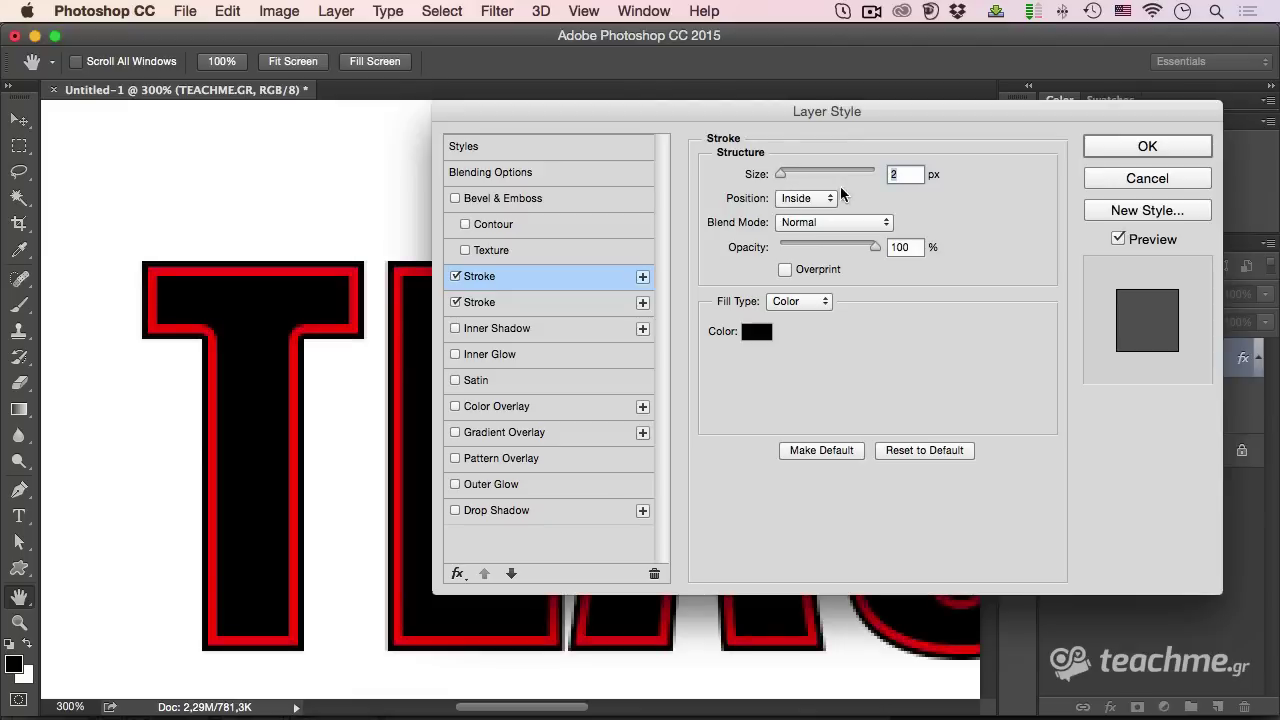
pyautogui.click(793, 200)
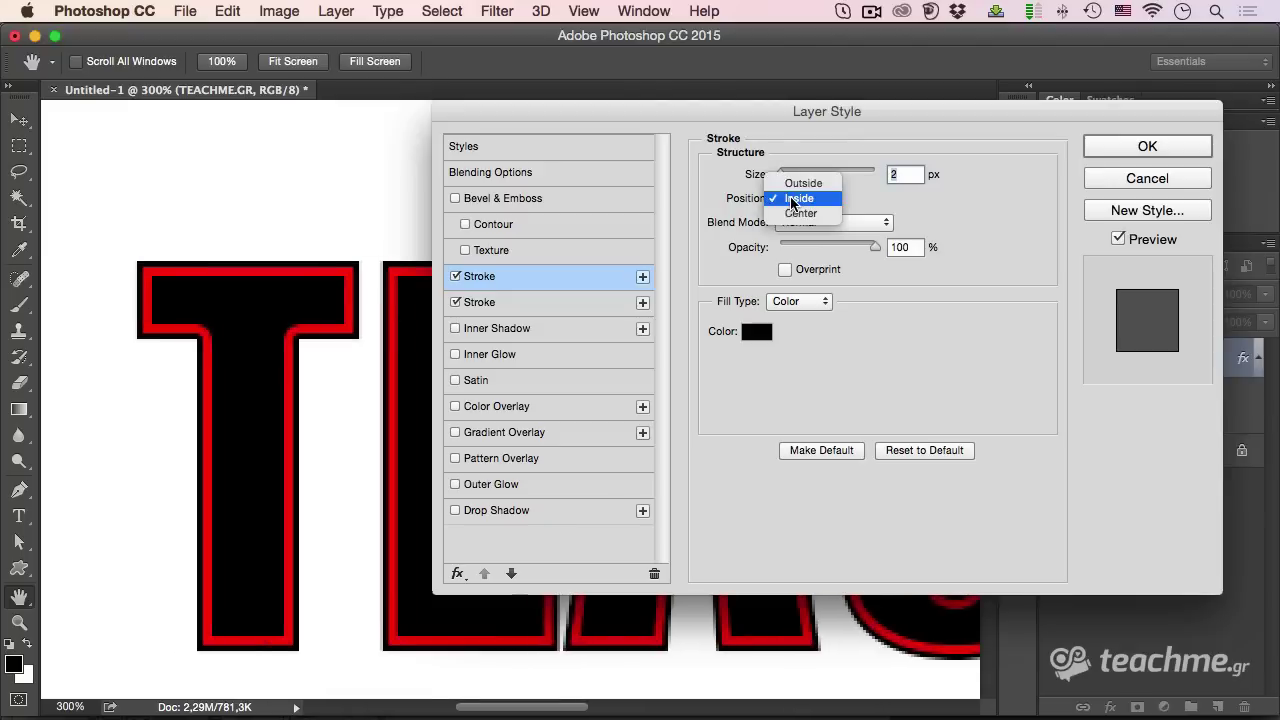
pyautogui.click(802, 183)
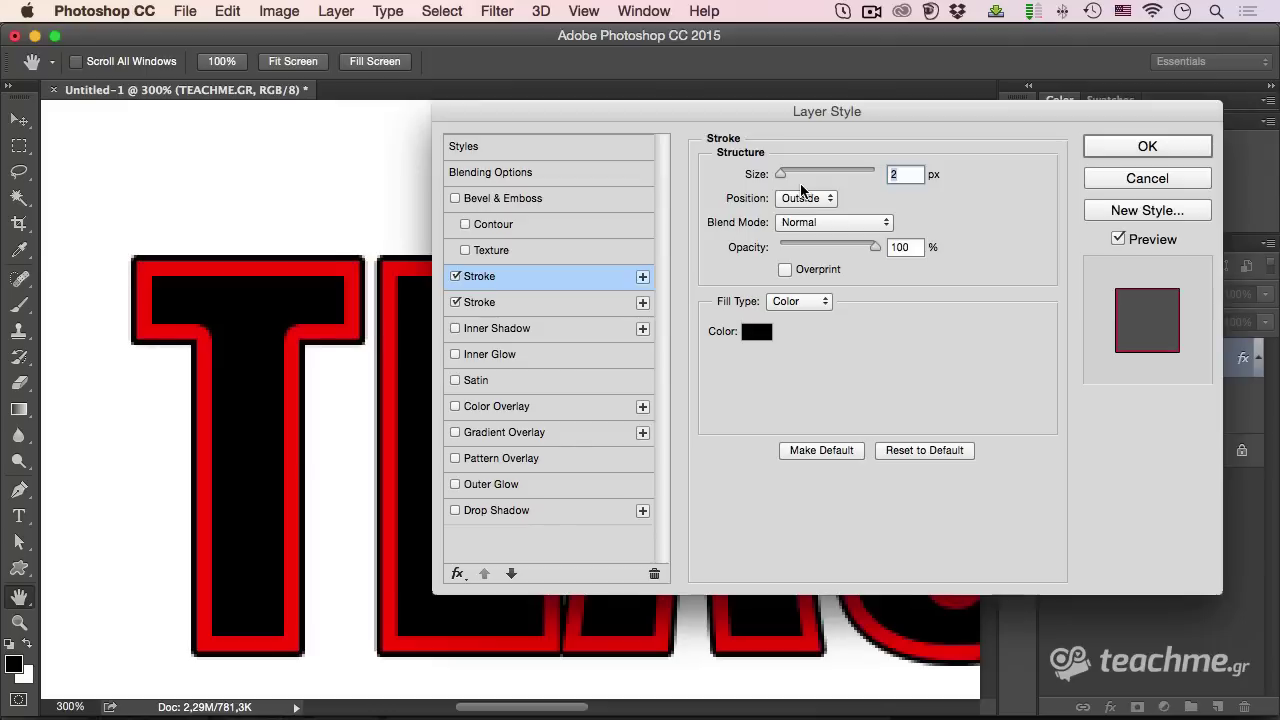
# Step: Review the red stroke's settings, then add a third Stroke effect
pyautogui.click(480, 302)
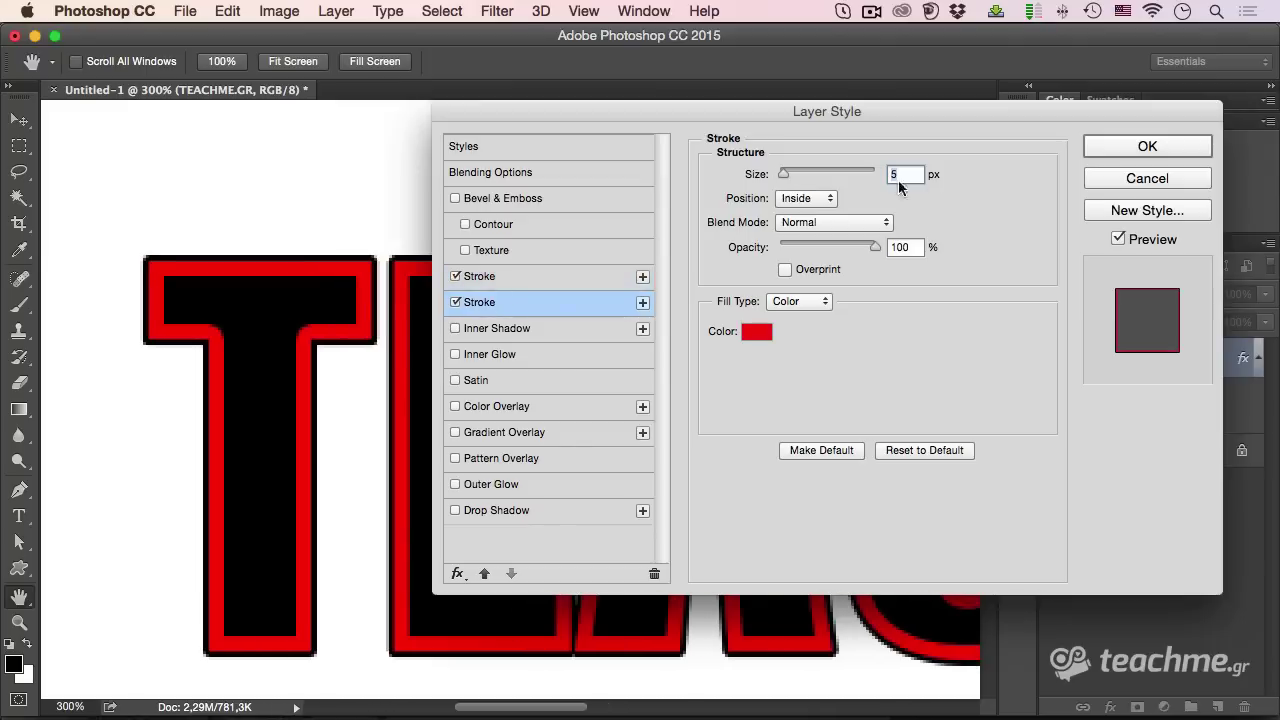
pyautogui.click(522, 272)
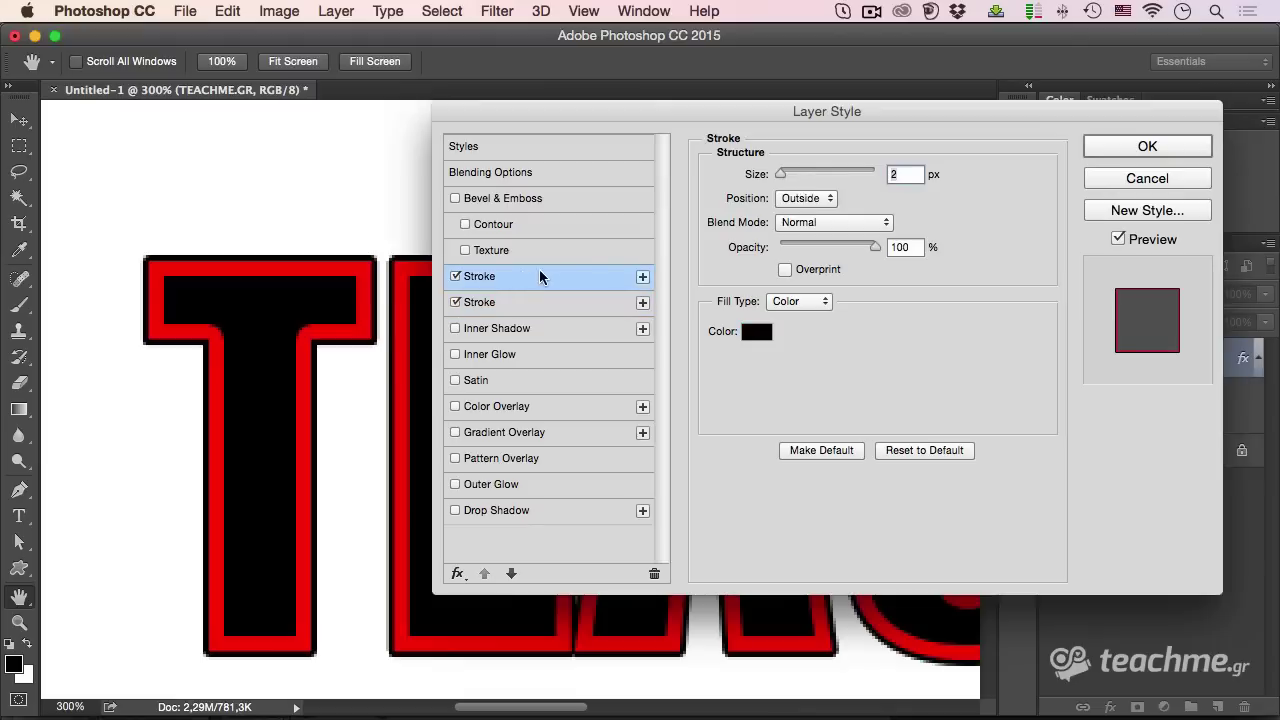
pyautogui.click(643, 277)
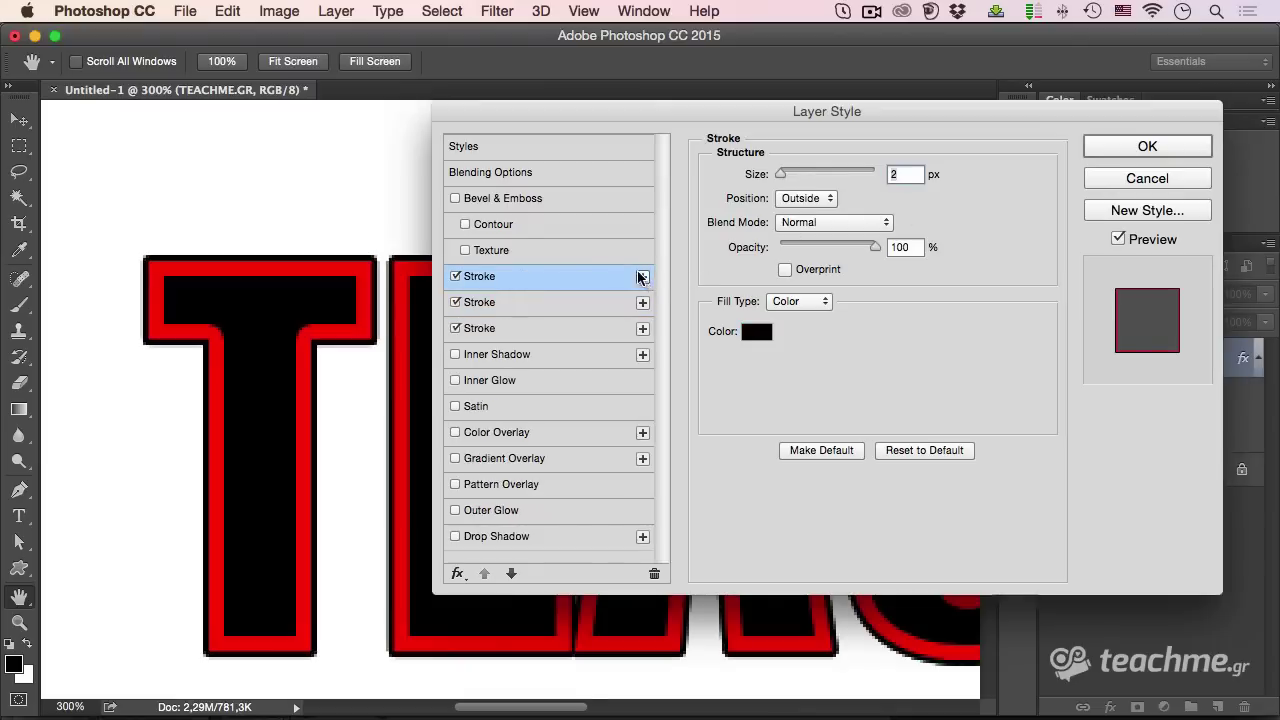
# Step: Colour the third stroke dark green 009011, then switch that stroke off
pyautogui.click(757, 332)
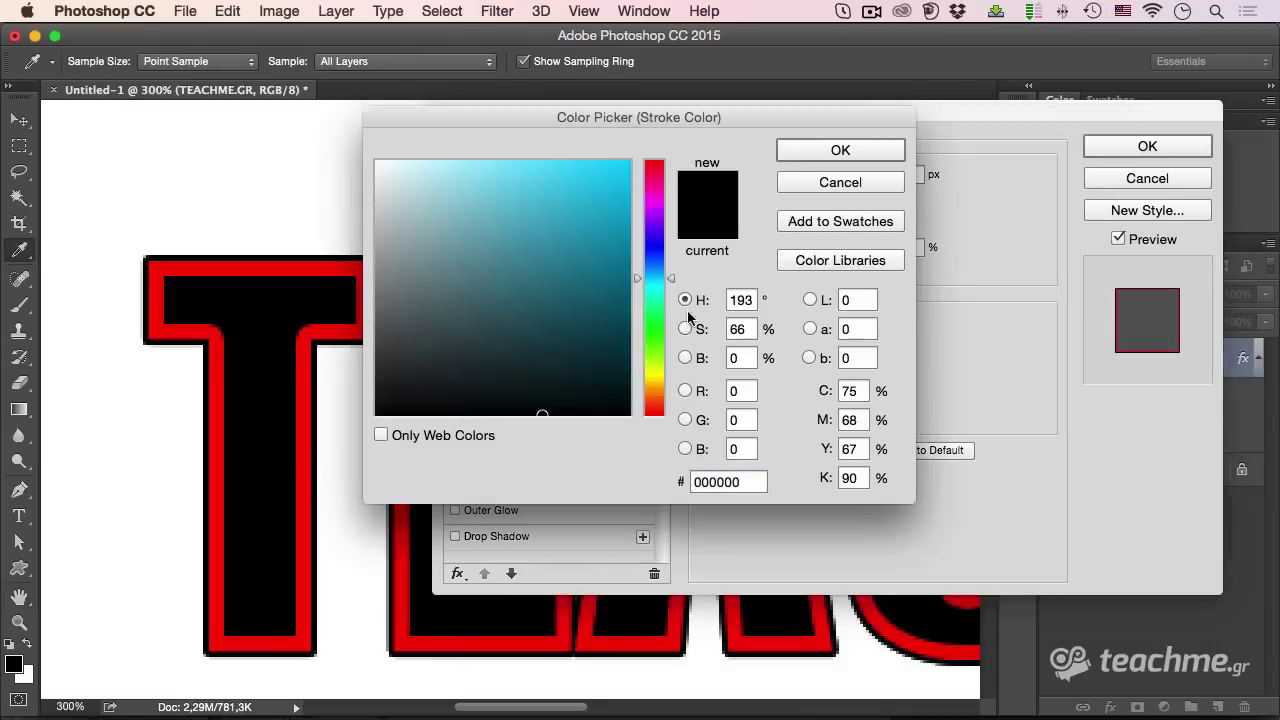
pyautogui.moveTo(463, 118); pyautogui.dragTo(723, 122)
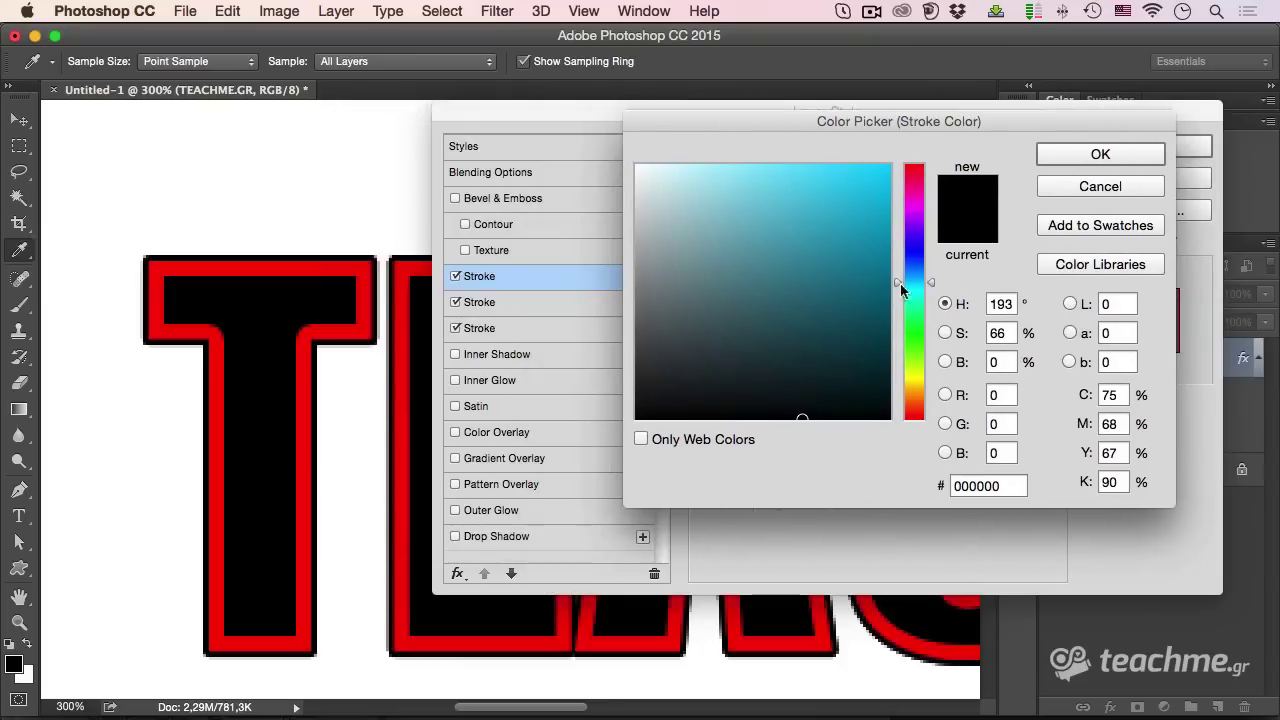
pyautogui.click(912, 329)
pyautogui.moveTo(851, 289); pyautogui.dragTo(918, 160)
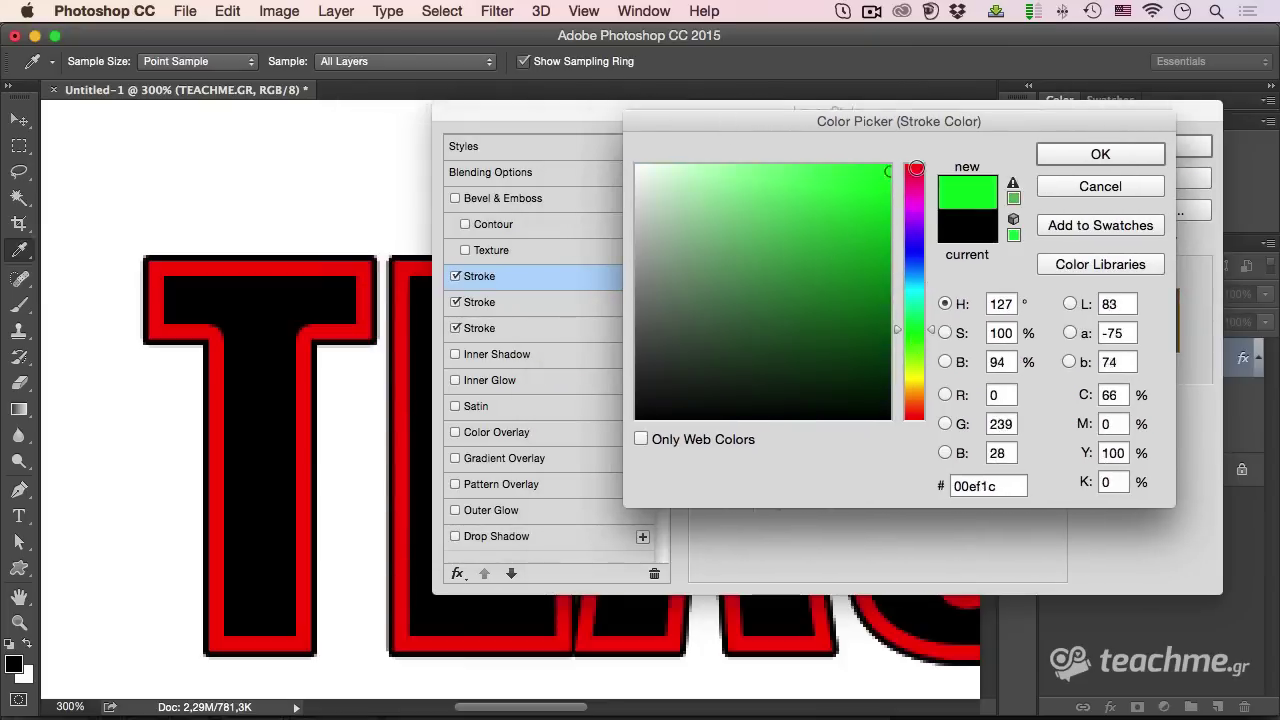
pyautogui.click(1081, 152)
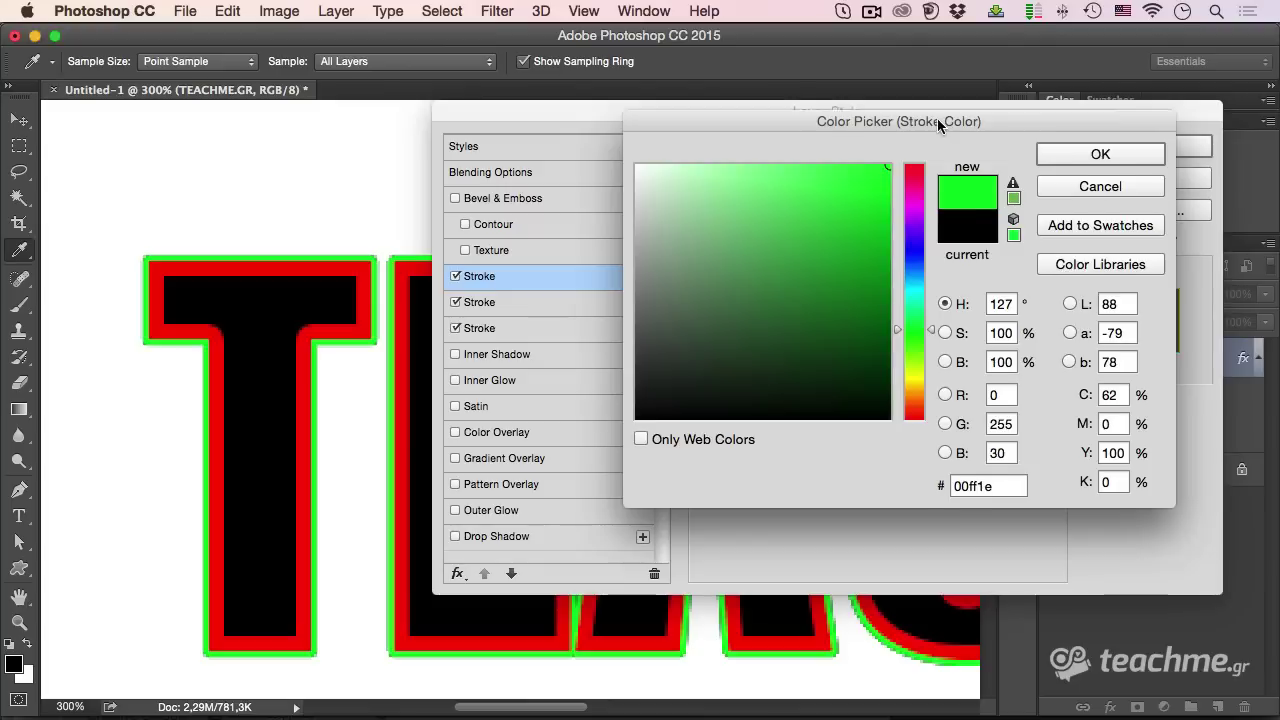
pyautogui.moveTo(937, 118); pyautogui.dragTo(889, 109)
pyautogui.moveTo(817, 263); pyautogui.dragTo(851, 266)
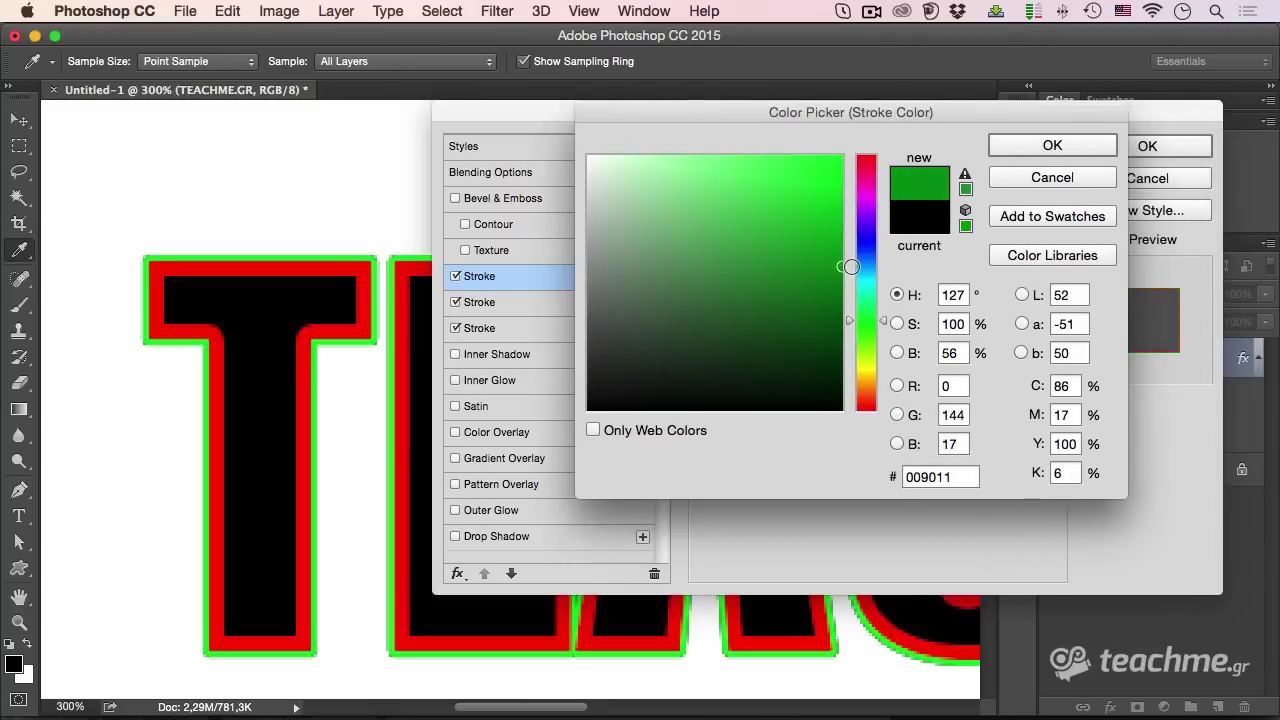
pyautogui.click(1058, 150)
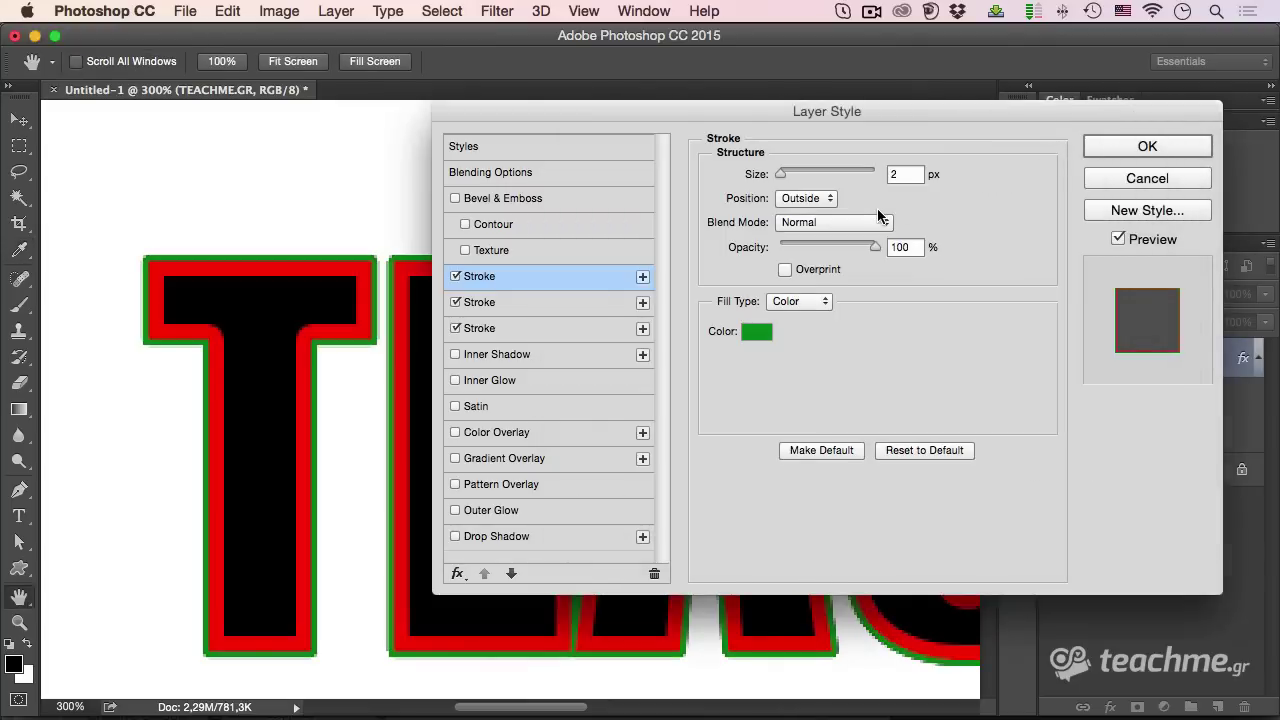
pyautogui.click(456, 277)
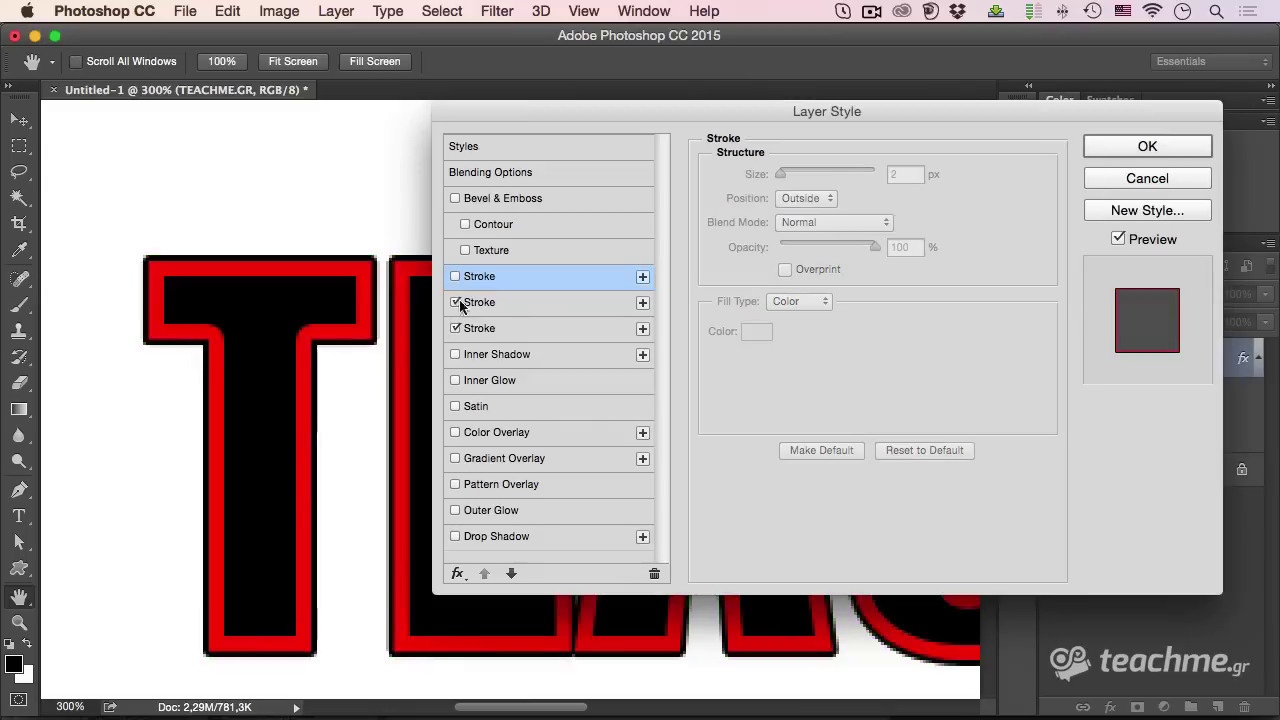
# Step: Enable a Gradient Overlay using the black-to-white gradient preset
pyautogui.click(520, 457)
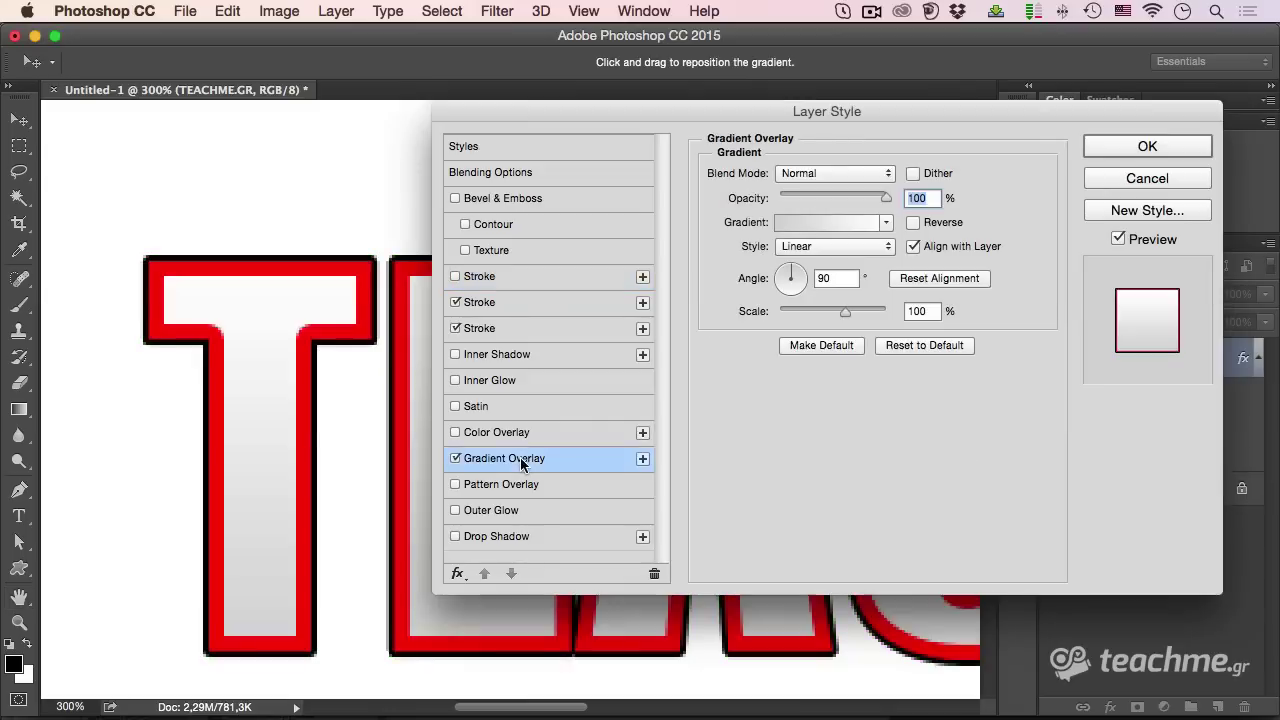
pyautogui.click(886, 222)
pyautogui.click(727, 259)
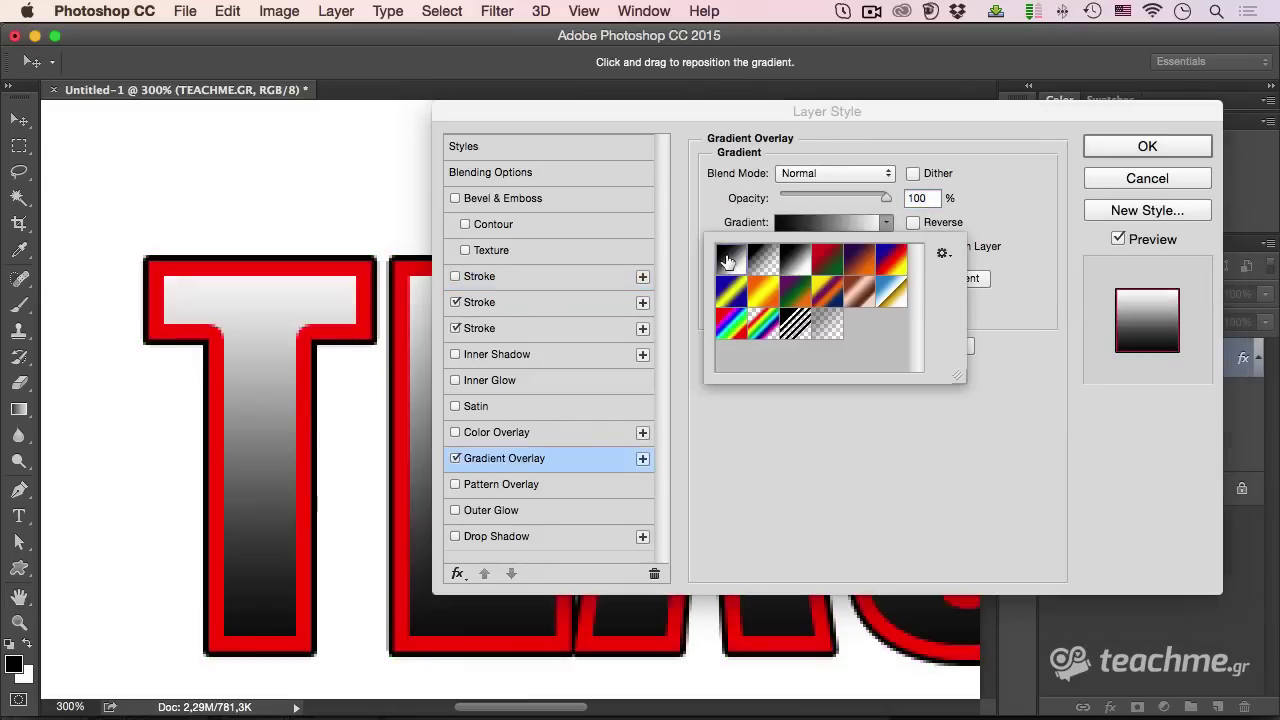
pyautogui.click(832, 263)
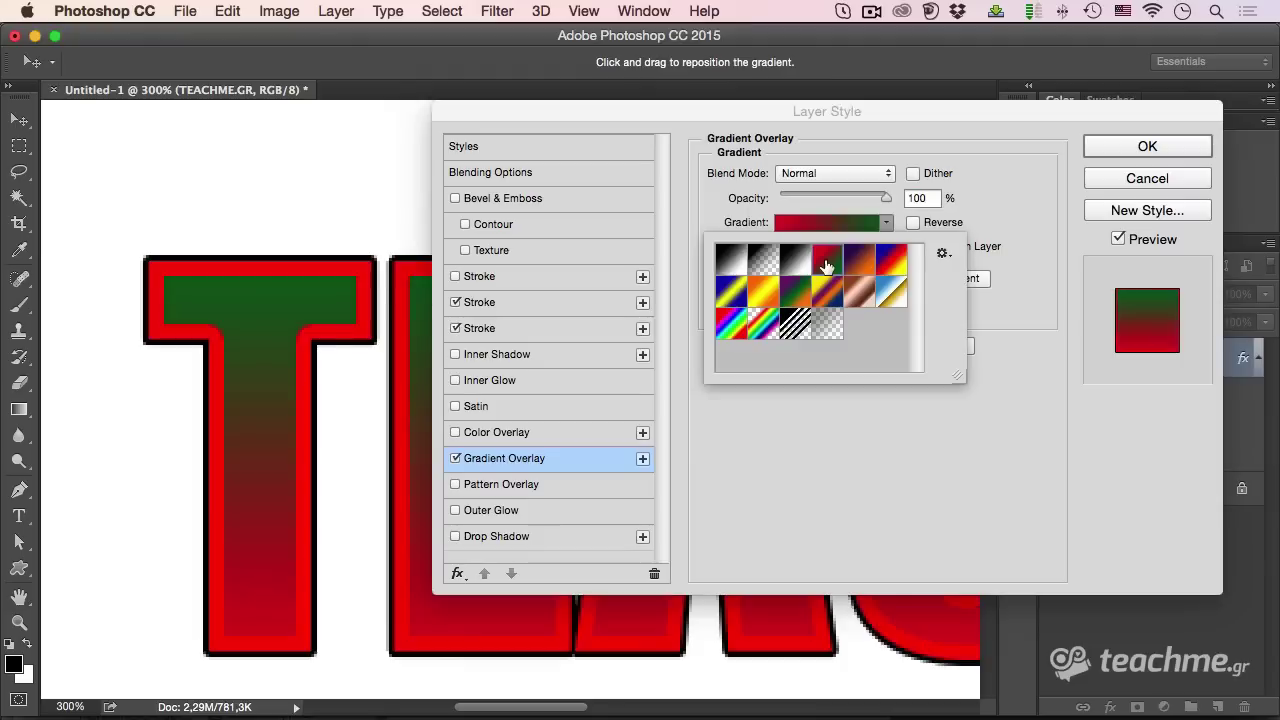
pyautogui.click(727, 268)
pyautogui.click(701, 348)
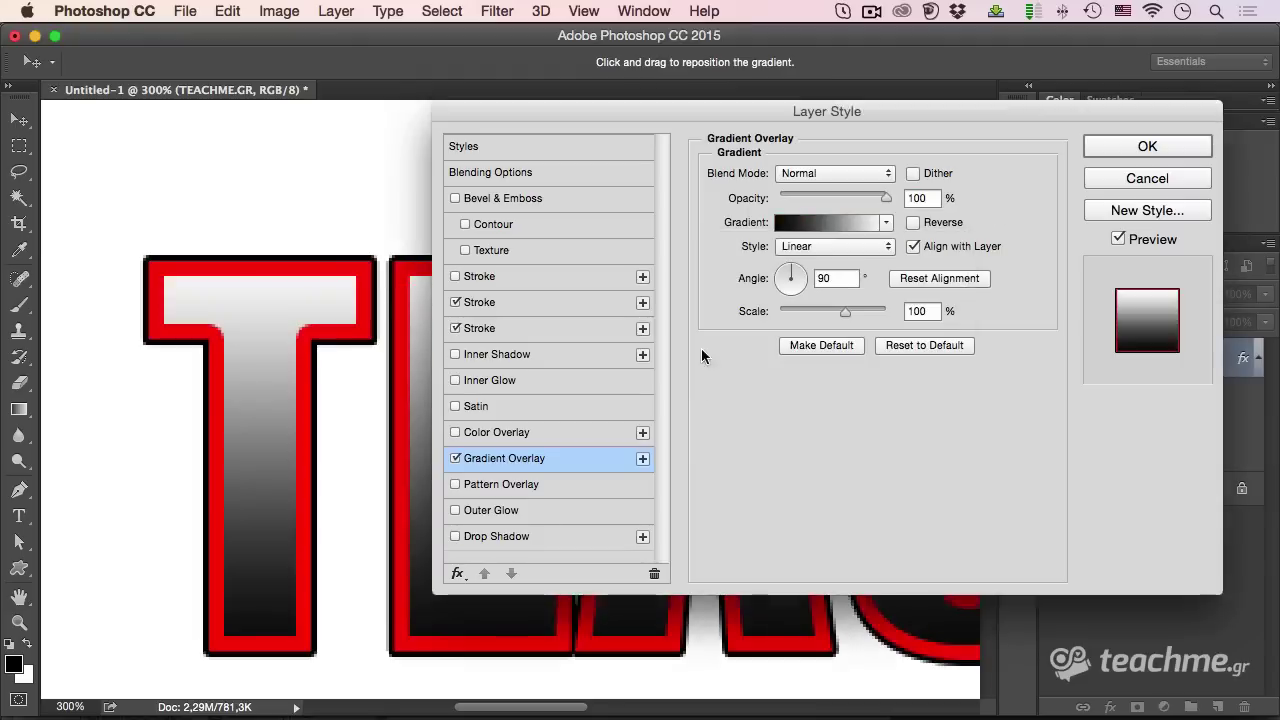
# Step: Add a second Gradient Overlay with the red-green preset in Screen blend mode
pyautogui.click(642, 459)
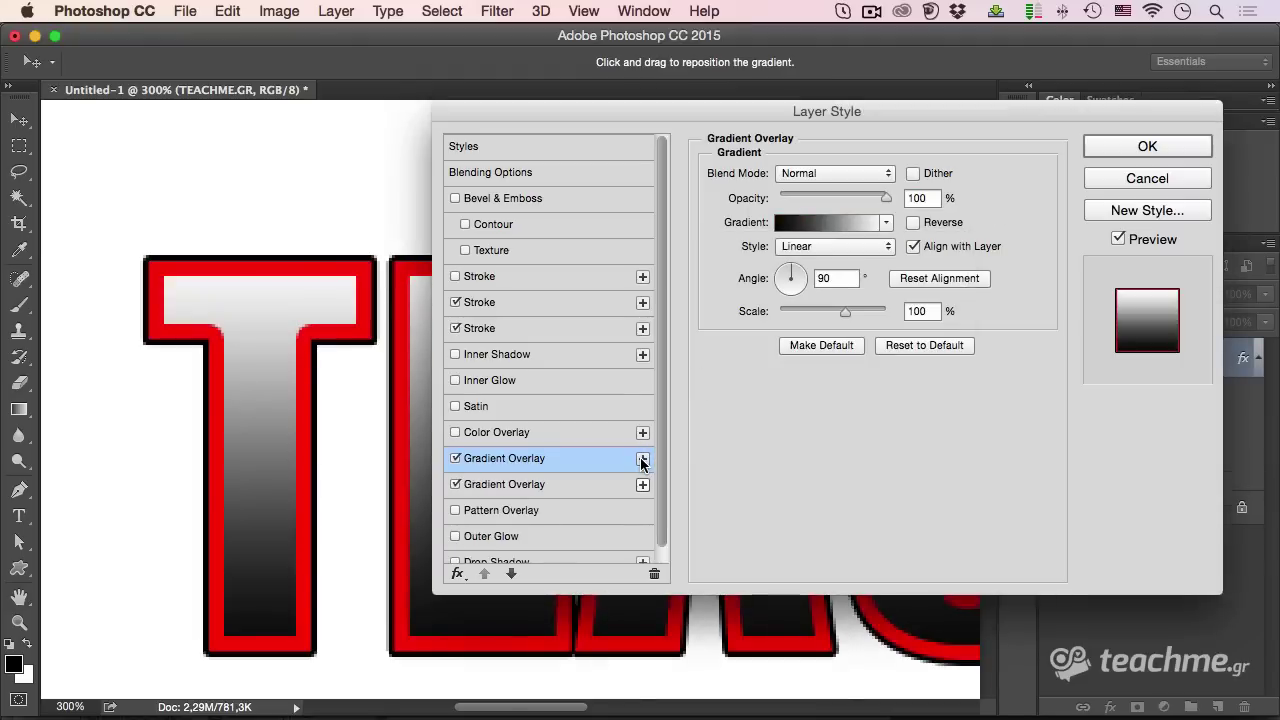
pyautogui.click(885, 222)
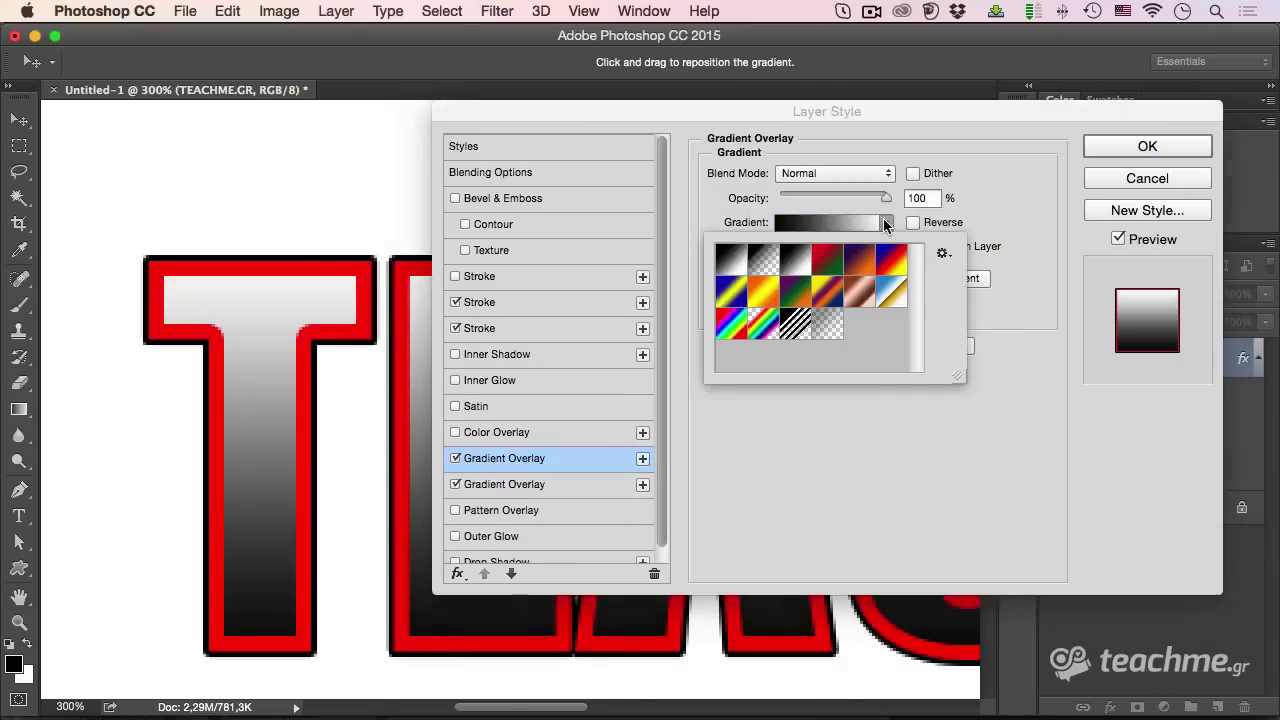
pyautogui.click(825, 265)
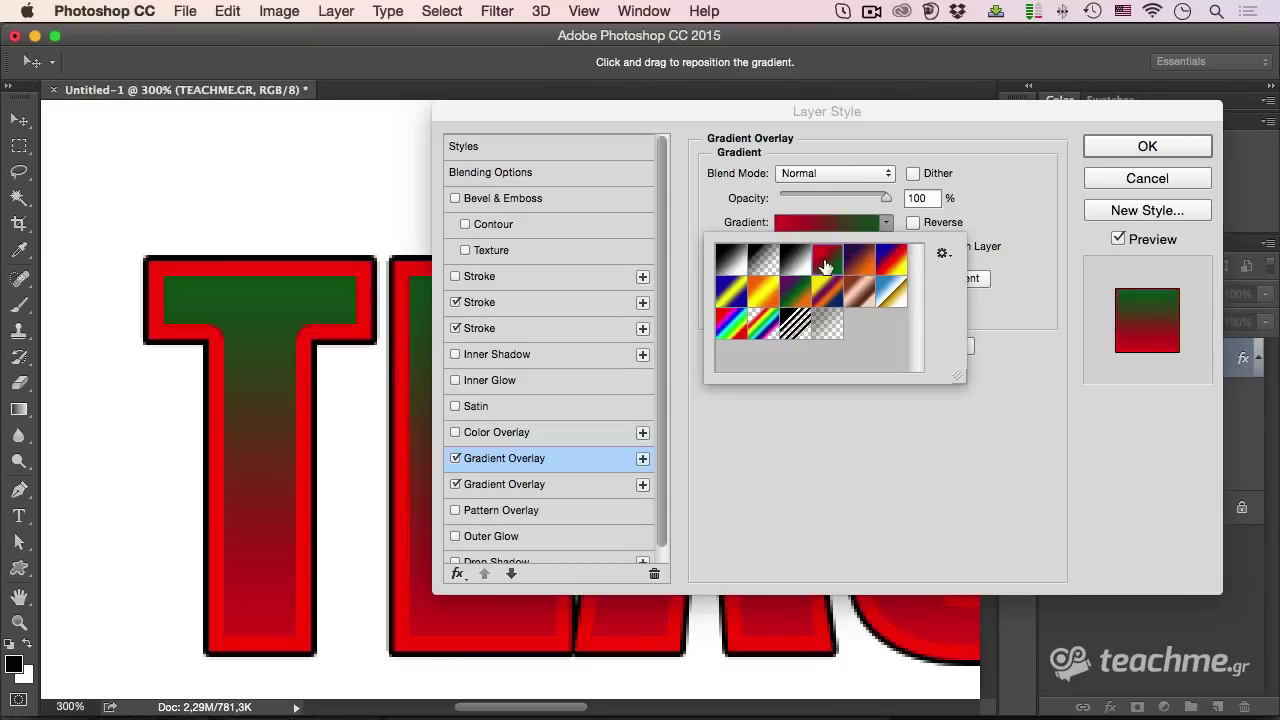
pyautogui.click(1011, 177)
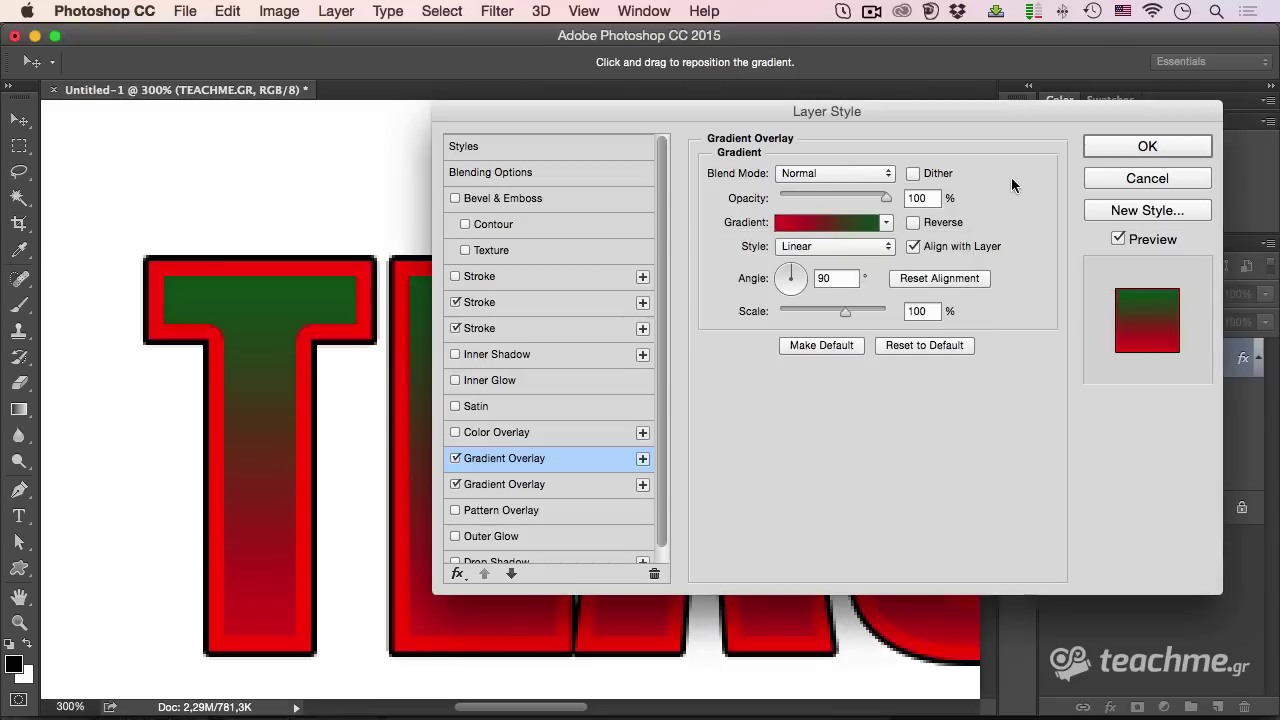
pyautogui.click(827, 175)
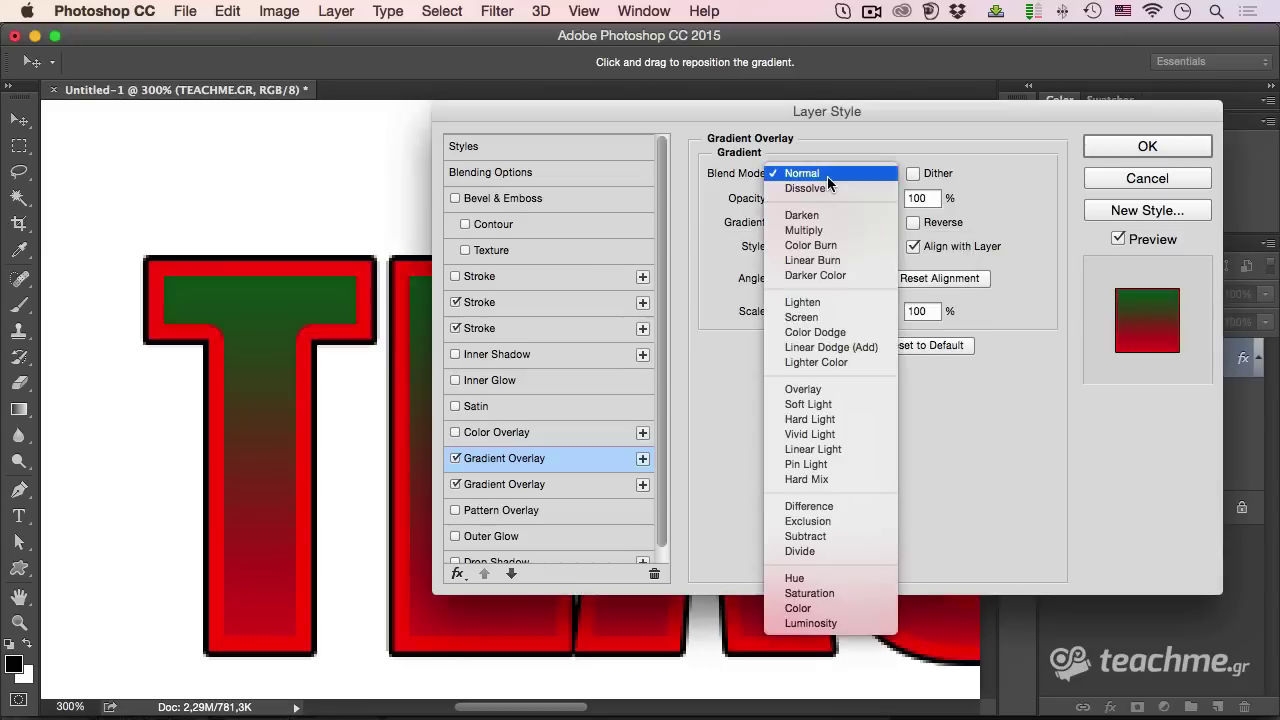
pyautogui.click(813, 316)
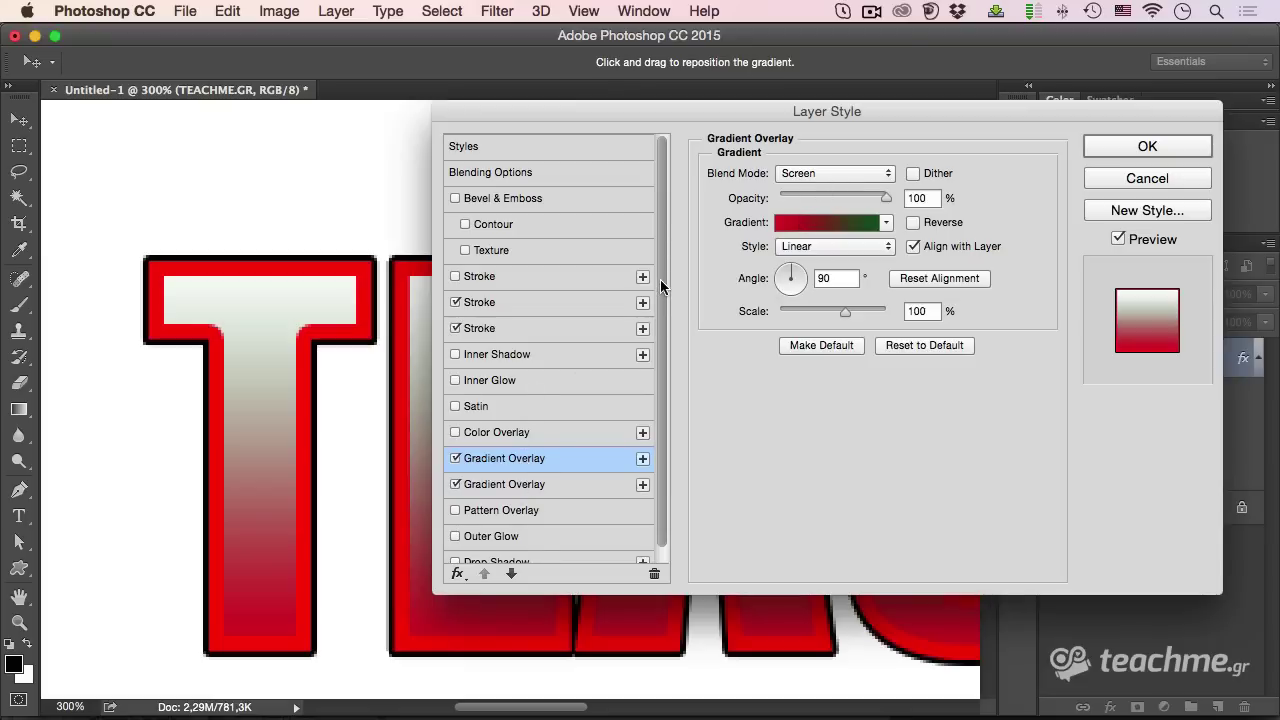
pyautogui.moveTo(660, 281); pyautogui.dragTo(660, 305)
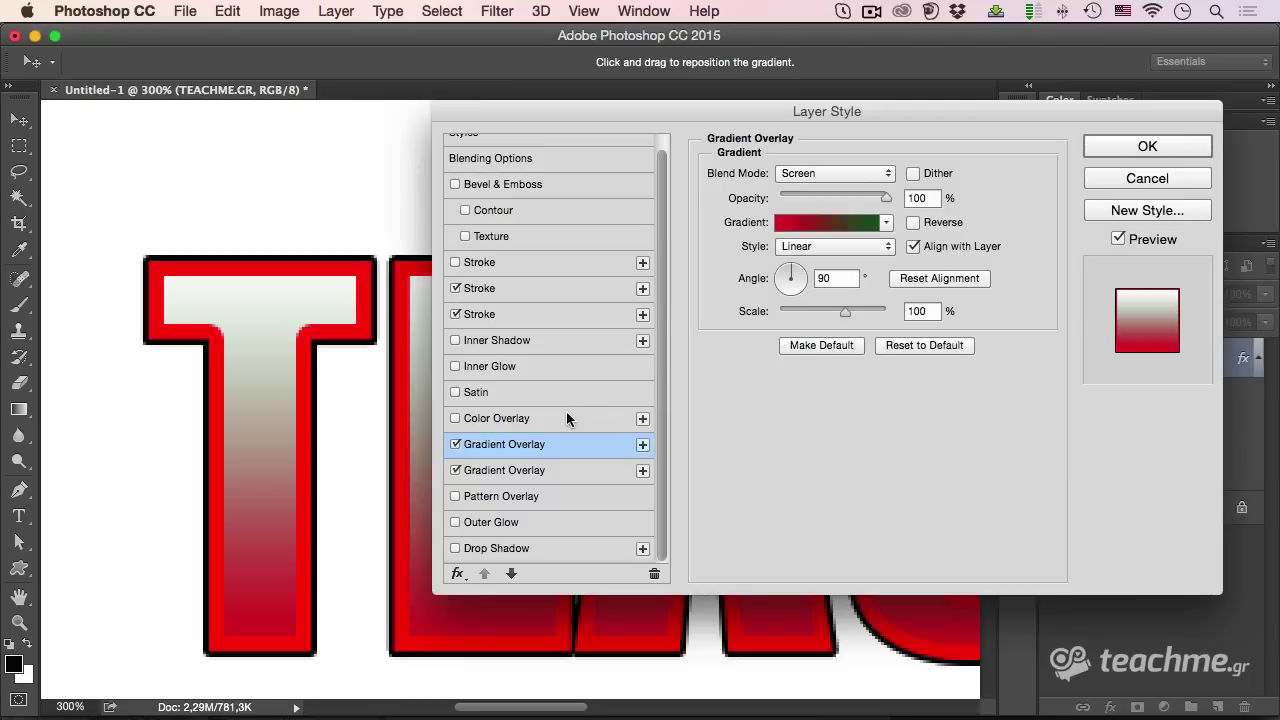
pyautogui.click(487, 289)
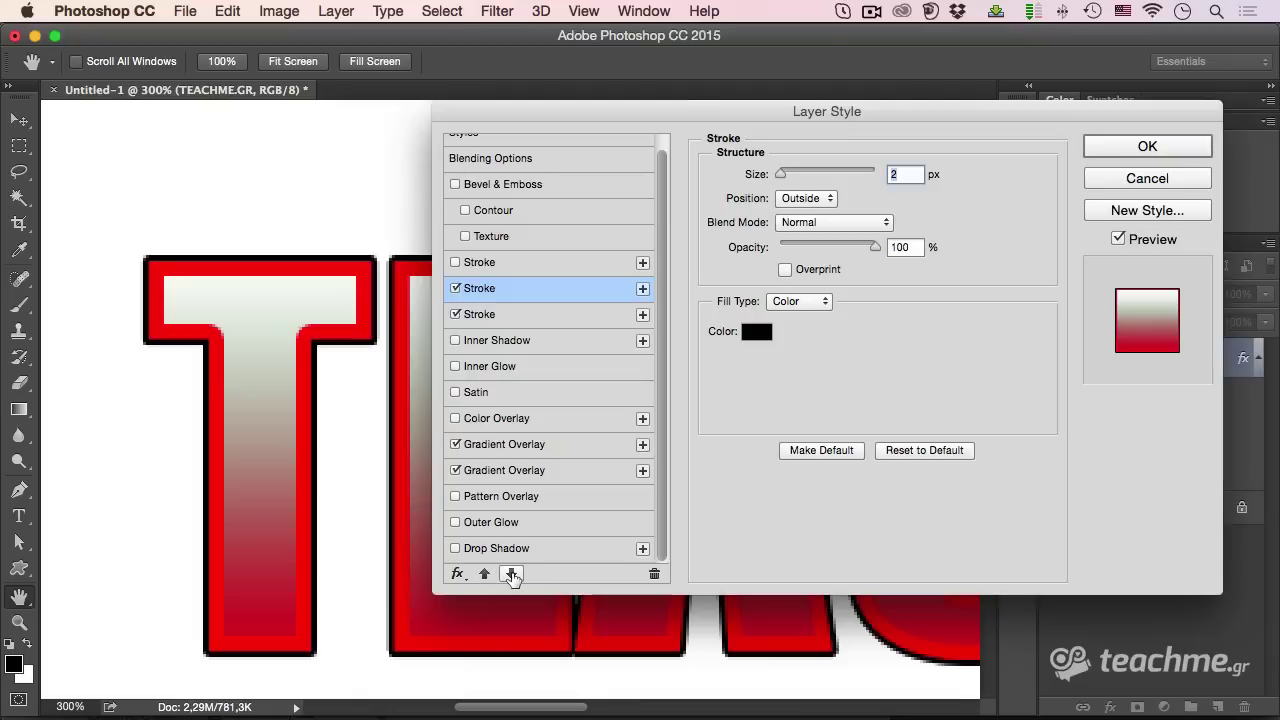
# Step: Rearrange the stacking order of the Stroke effects with the up/down arrows
pyautogui.click(511, 575)
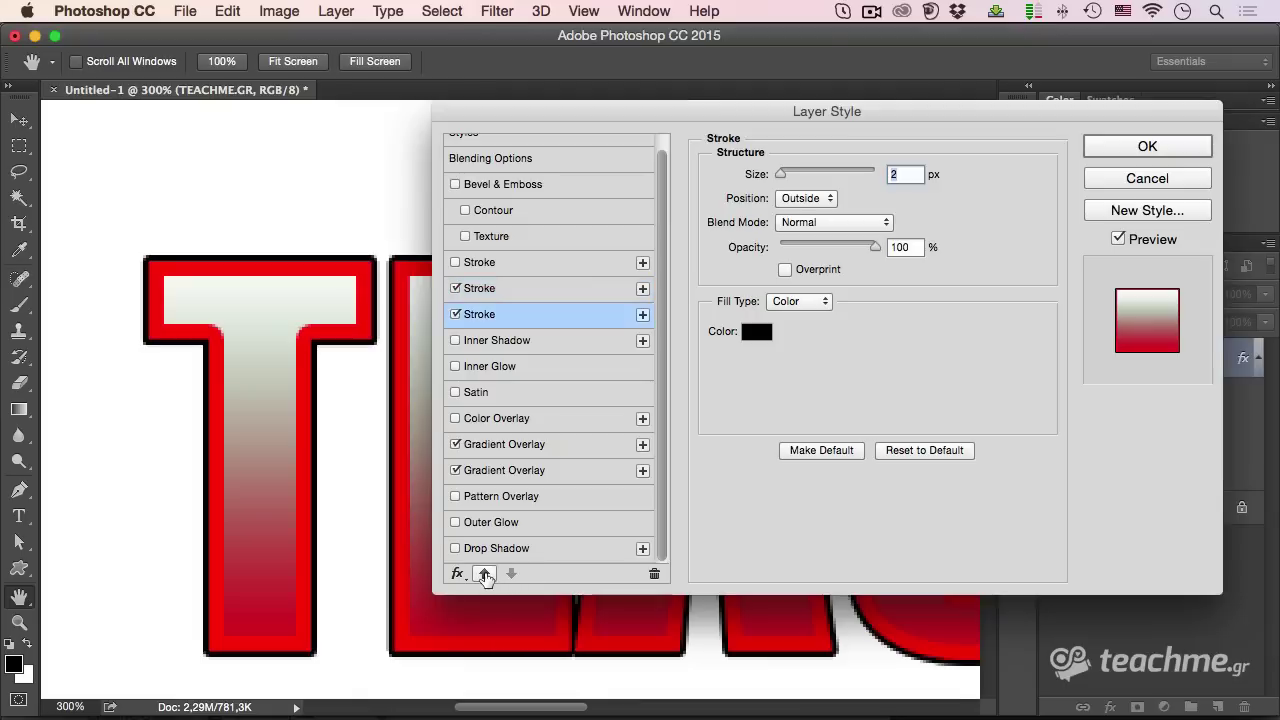
pyautogui.click(484, 575)
pyautogui.click(484, 315)
pyautogui.click(484, 574)
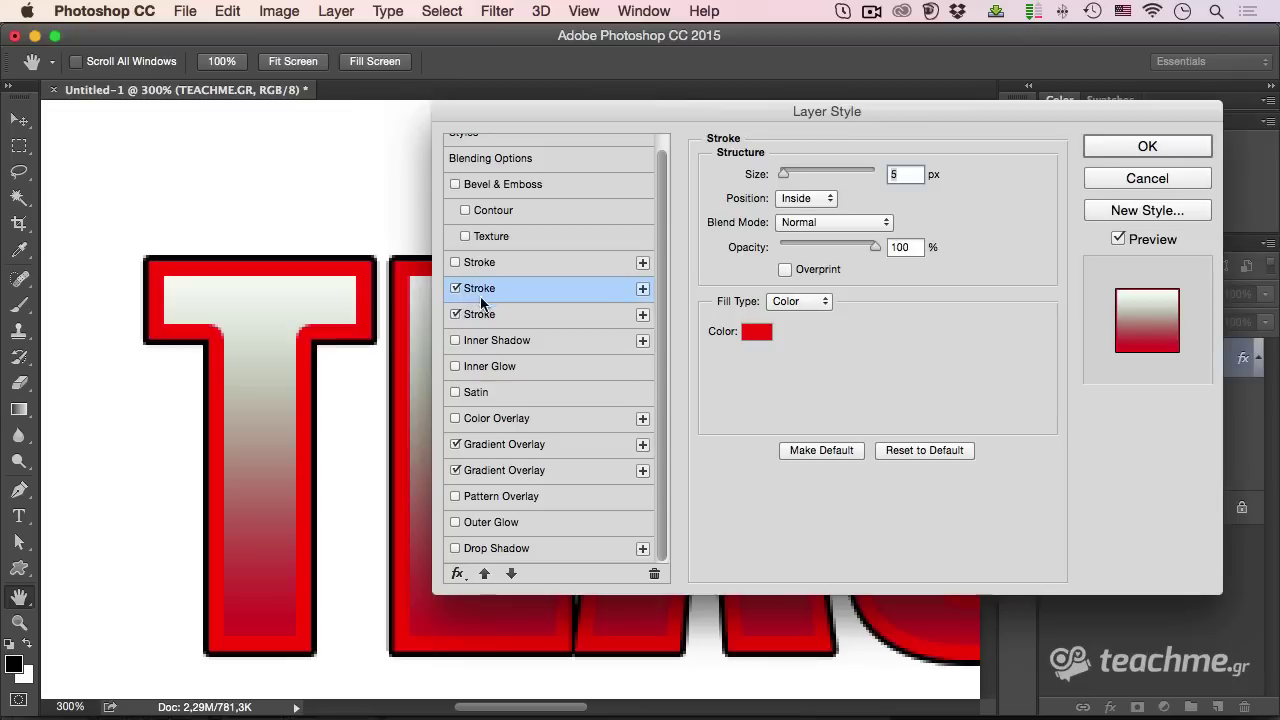
pyautogui.click(484, 314)
pyautogui.click(484, 575)
pyautogui.click(454, 263)
pyautogui.click(454, 263)
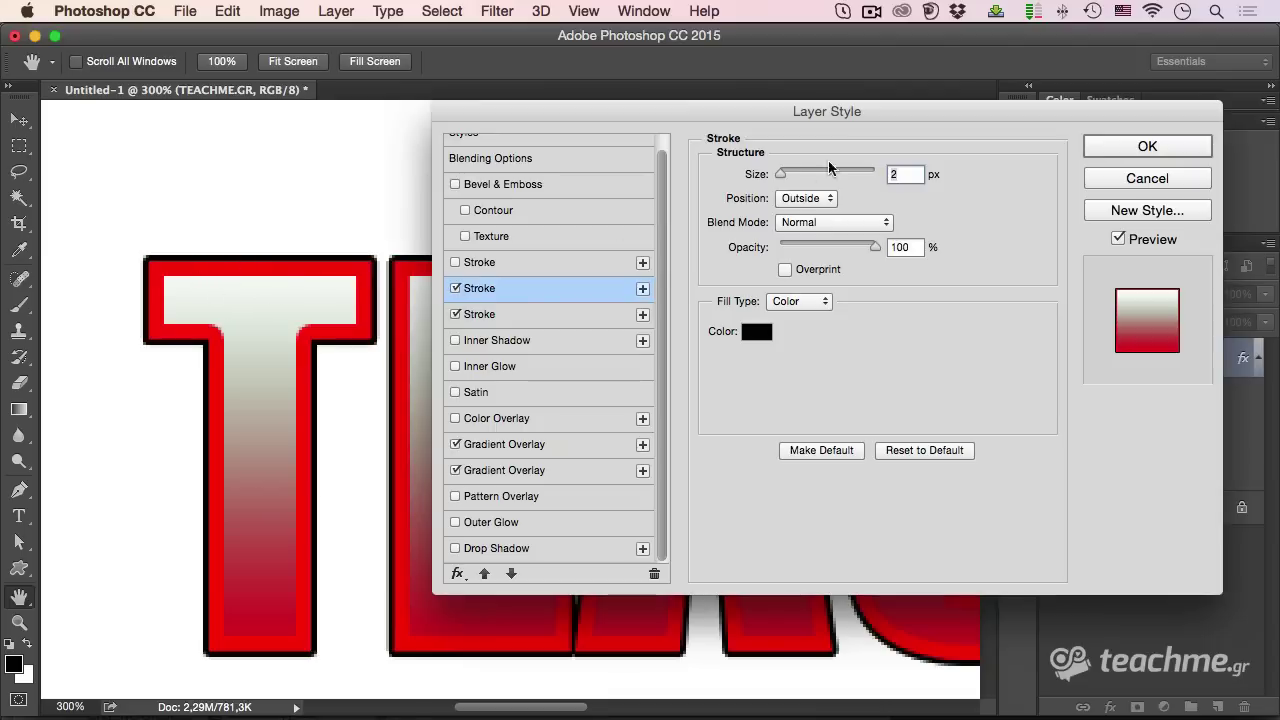
# Step: Increase the black stroke to 3 px and delete the green stroke
pyautogui.press('Up')
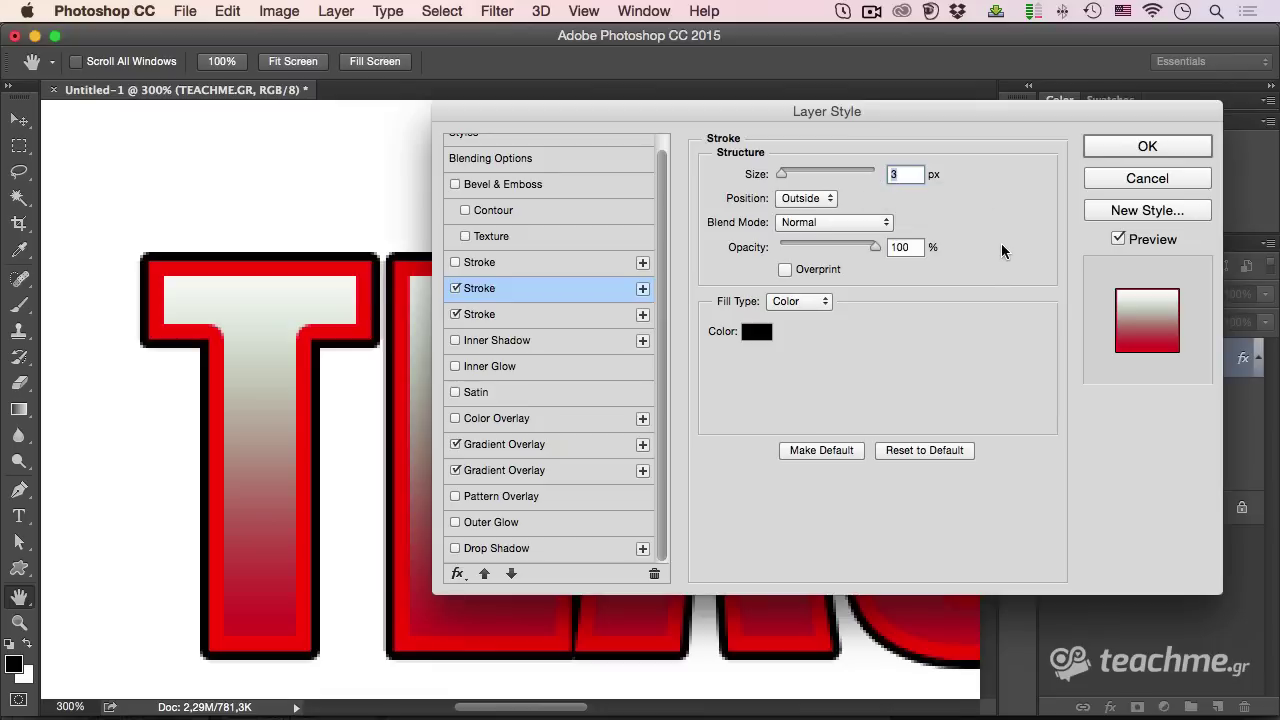
pyautogui.click(457, 263)
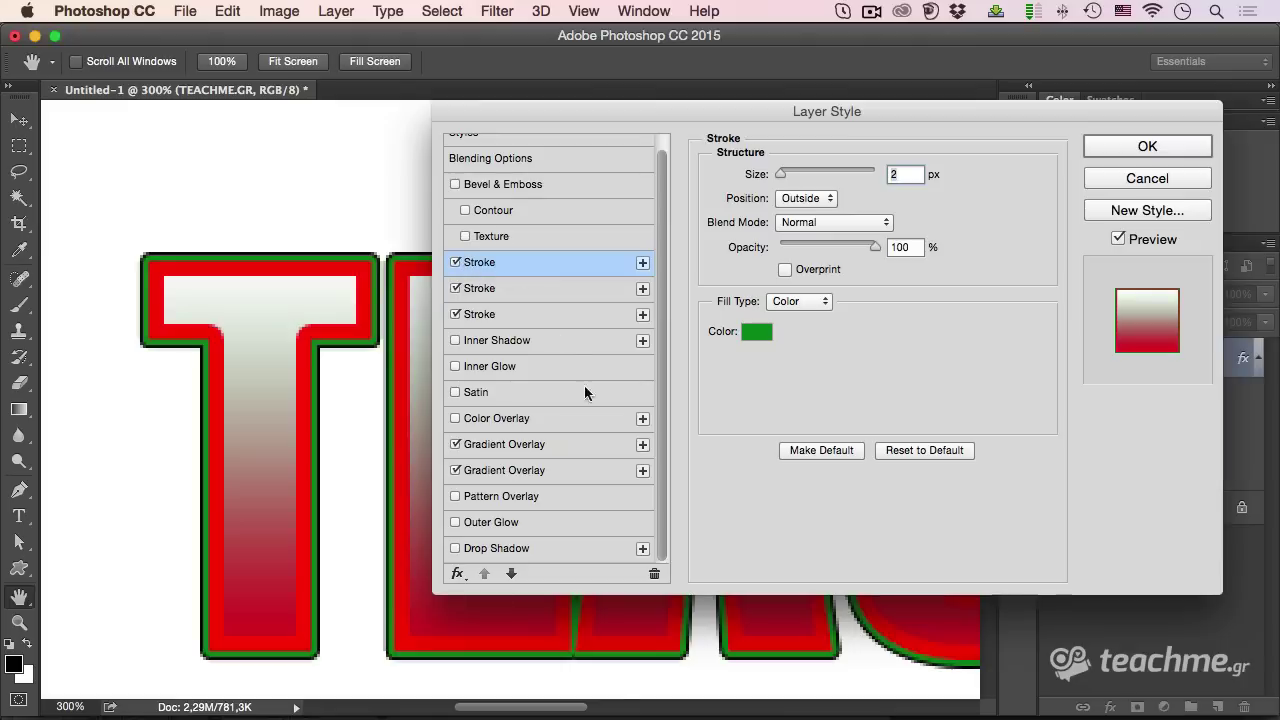
pyautogui.click(654, 575)
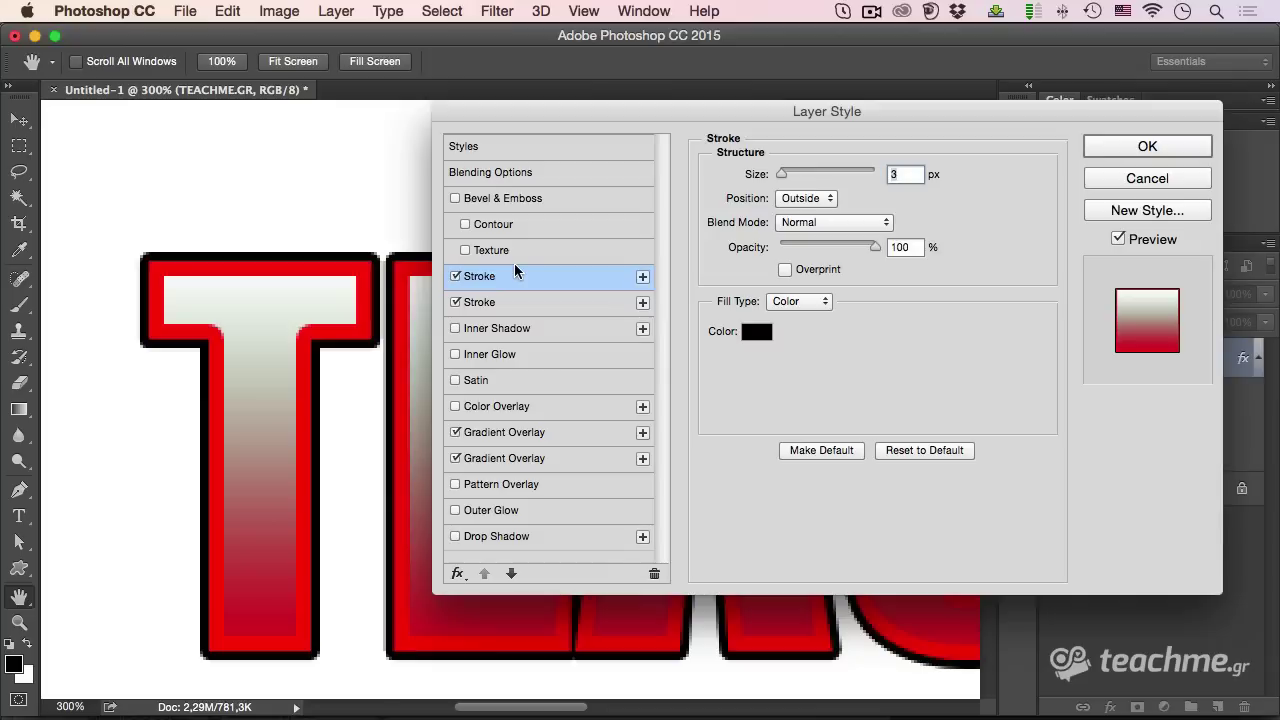
# Step: Add a hard Drop Shadow at 96°, 9 px distance, 69% opacity, with Global Light off
pyautogui.click(455, 537)
pyautogui.click(491, 536)
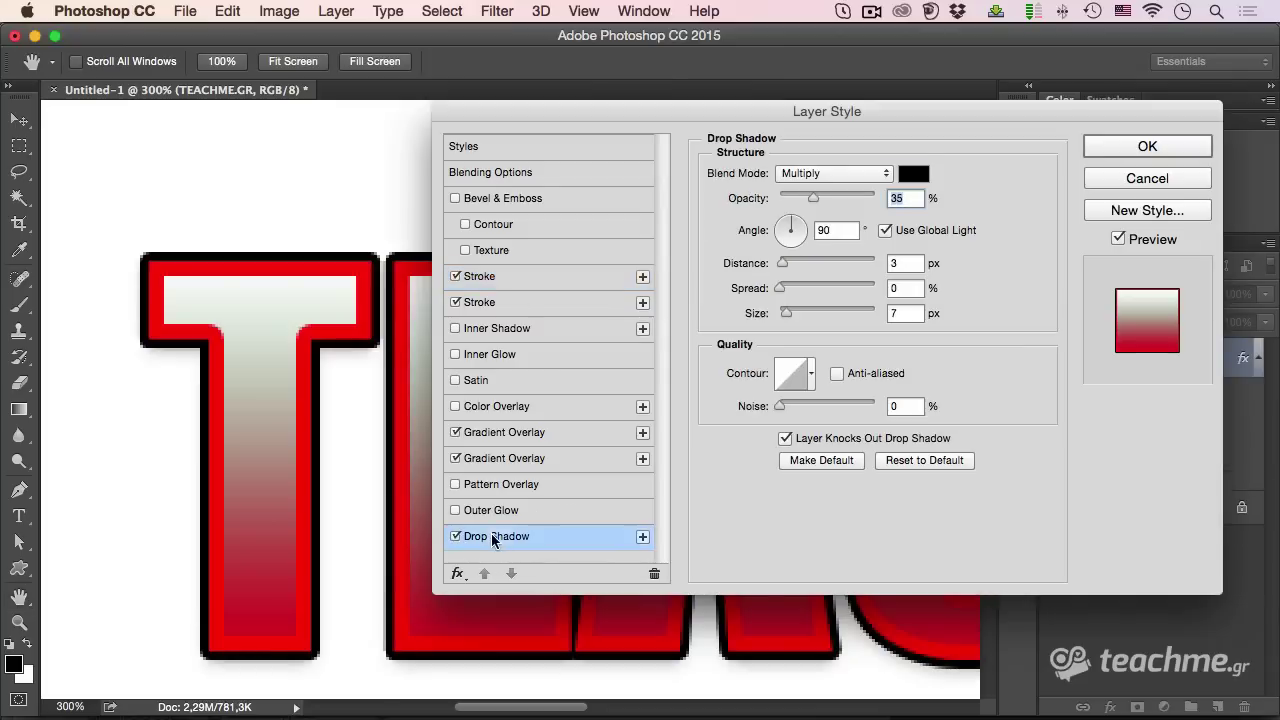
pyautogui.moveTo(785, 314); pyautogui.dragTo(796, 313)
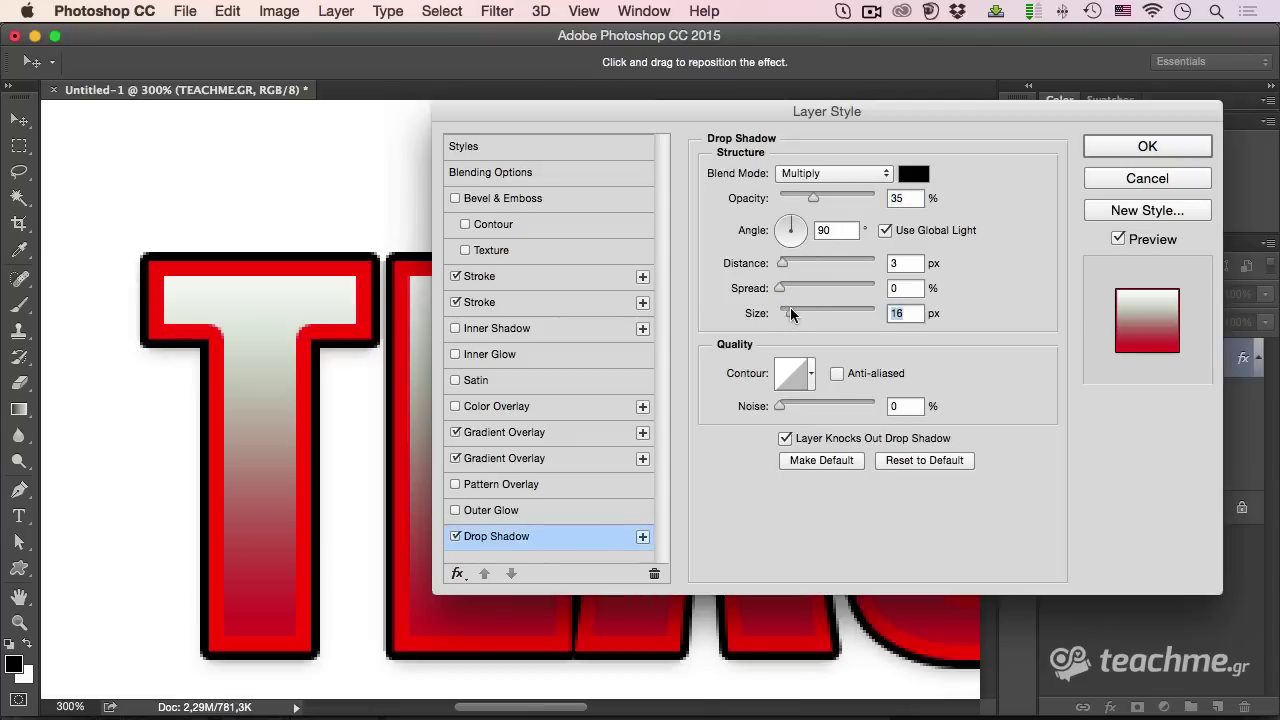
pyautogui.moveTo(782, 262); pyautogui.dragTo(778, 316)
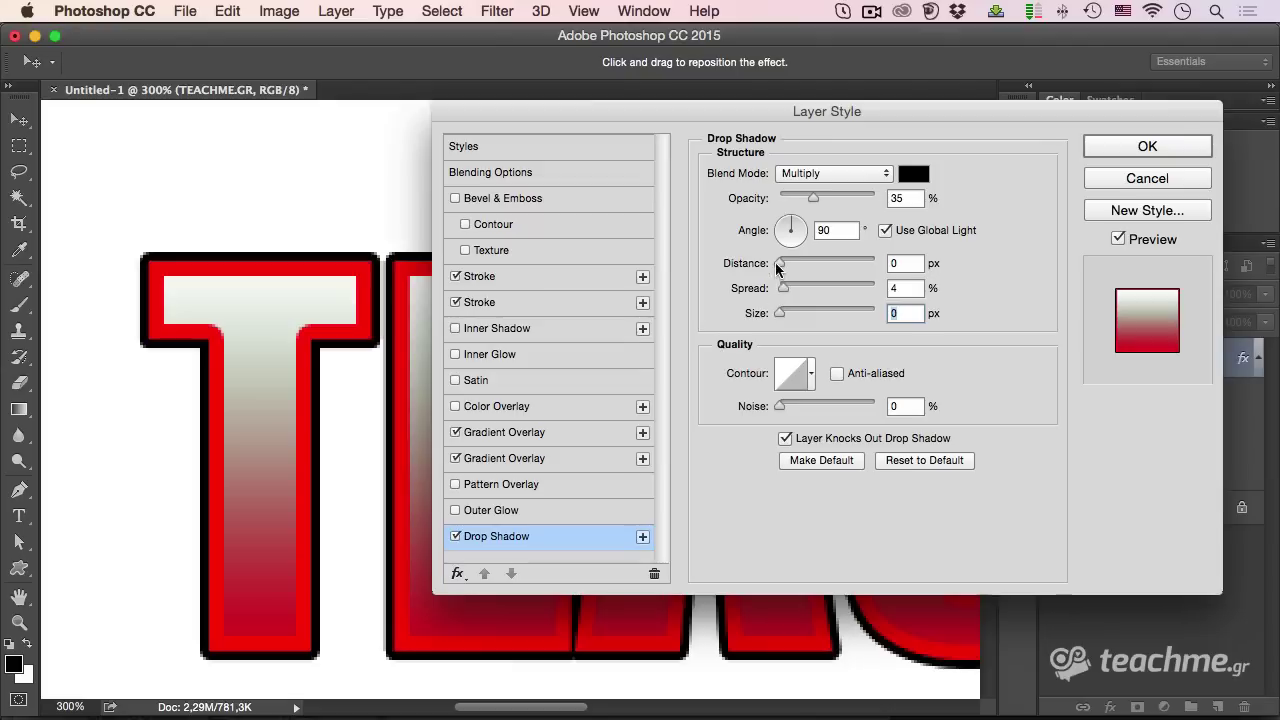
pyautogui.moveTo(779, 263); pyautogui.dragTo(787, 264)
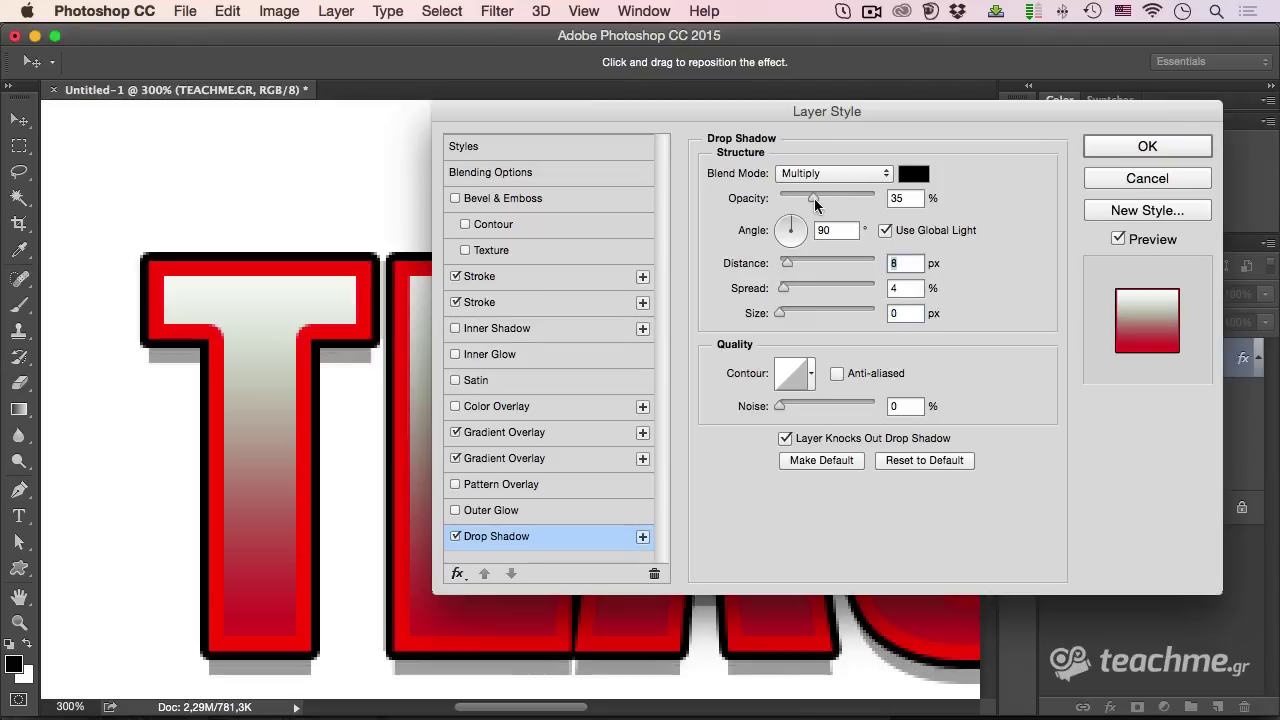
pyautogui.moveTo(814, 198); pyautogui.dragTo(844, 199)
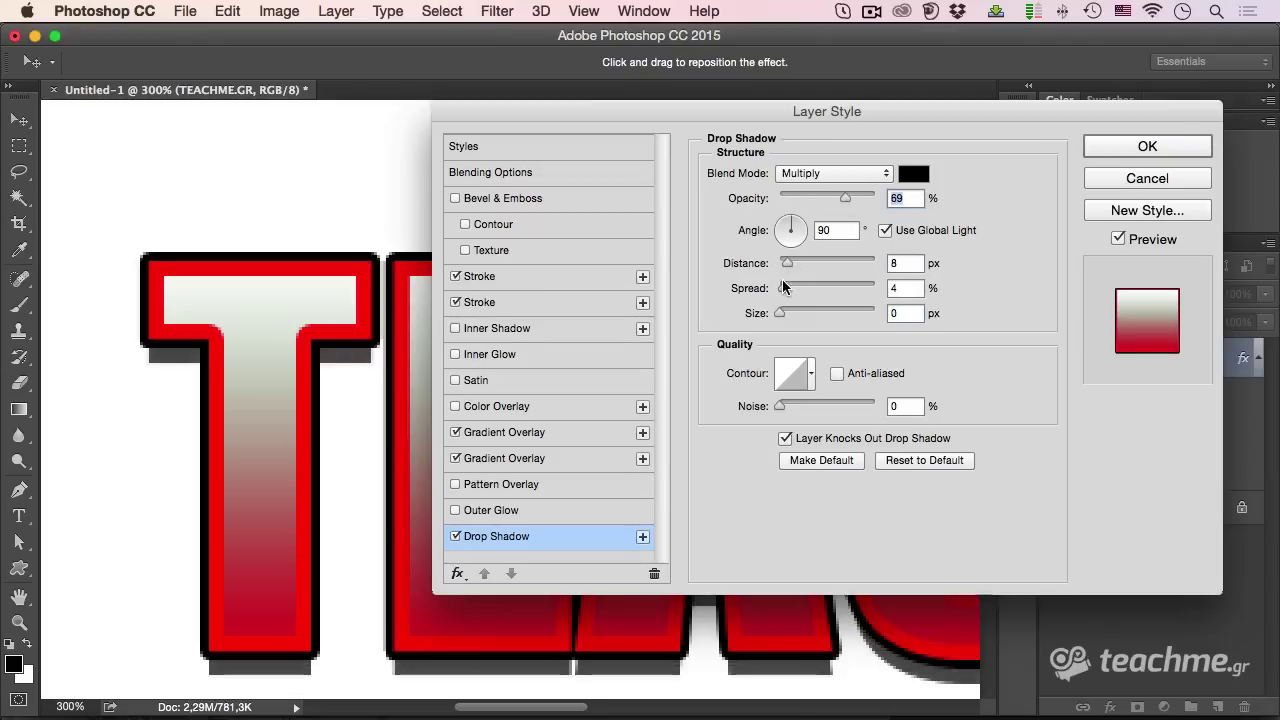
pyautogui.click(884, 231)
pyautogui.moveTo(352, 388)
pyautogui.mouseDown()
pyautogui.moveTo(362, 383)
pyautogui.moveTo(352, 395)
pyautogui.mouseUp()
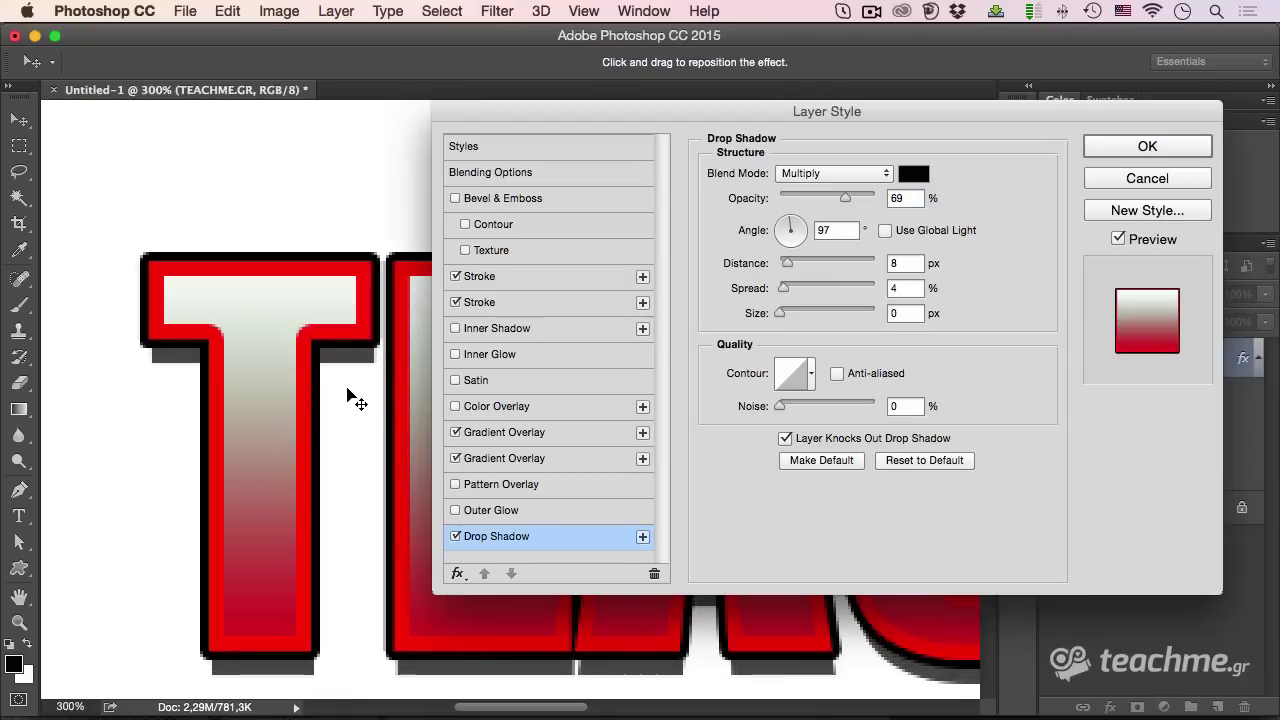
pyautogui.click(642, 537)
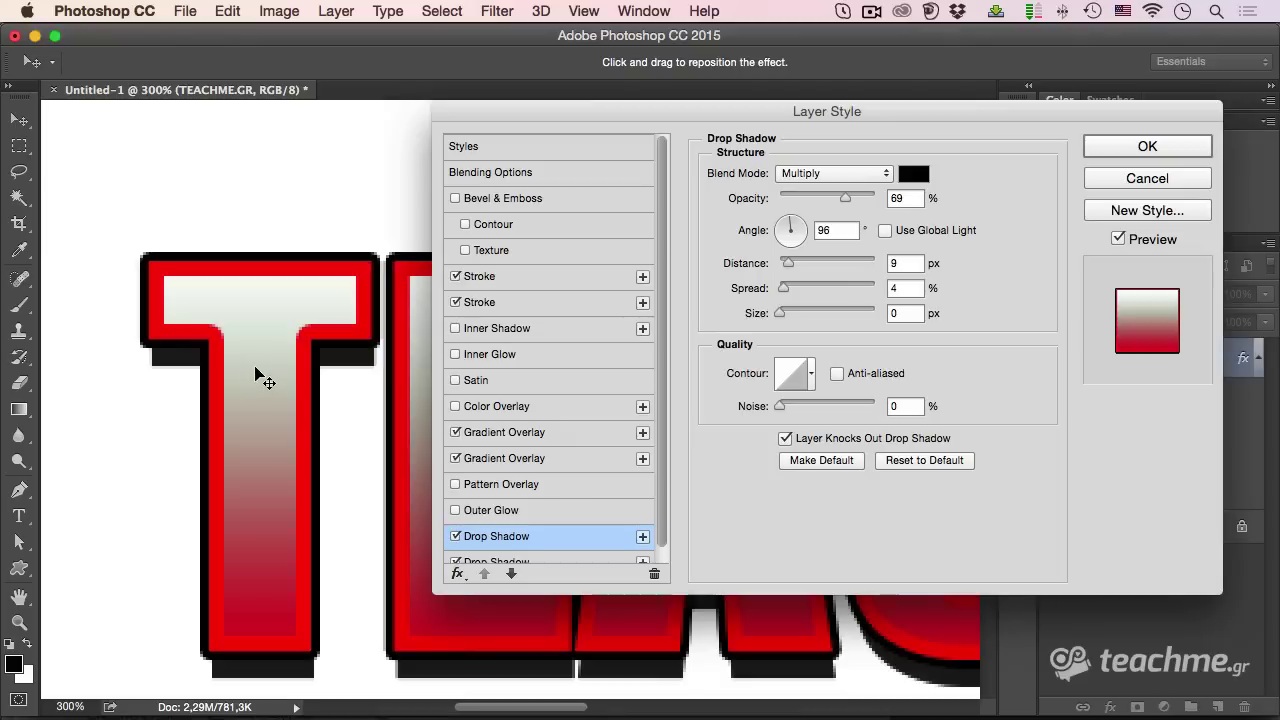
pyautogui.moveTo(263, 382); pyautogui.dragTo(263, 328)
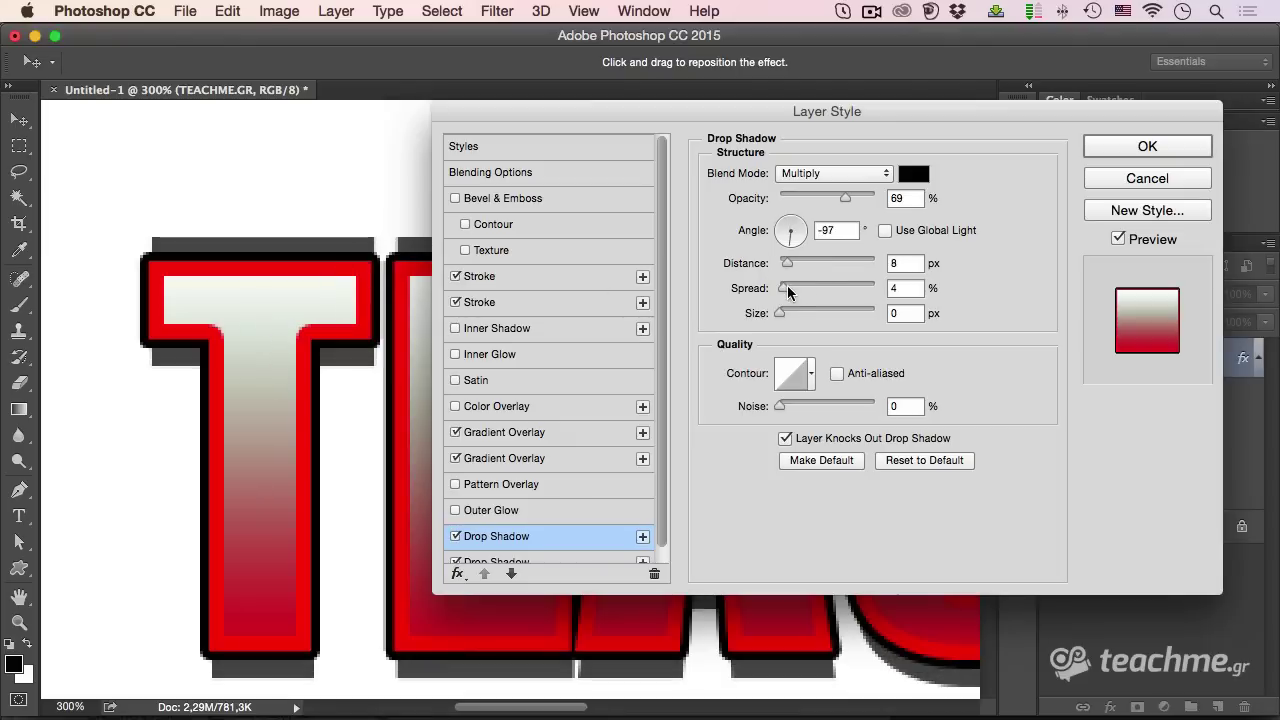
pyautogui.moveTo(787, 286); pyautogui.dragTo(783, 262)
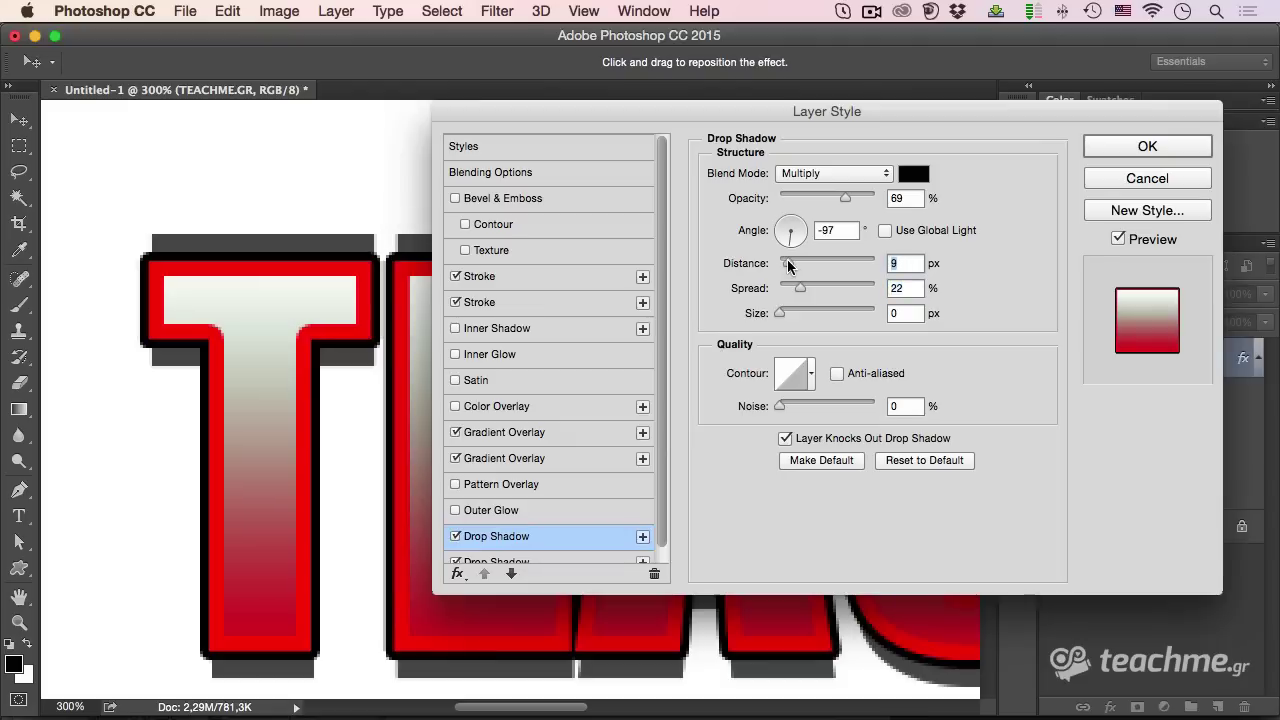
pyautogui.moveTo(782, 309); pyautogui.dragTo(781, 309)
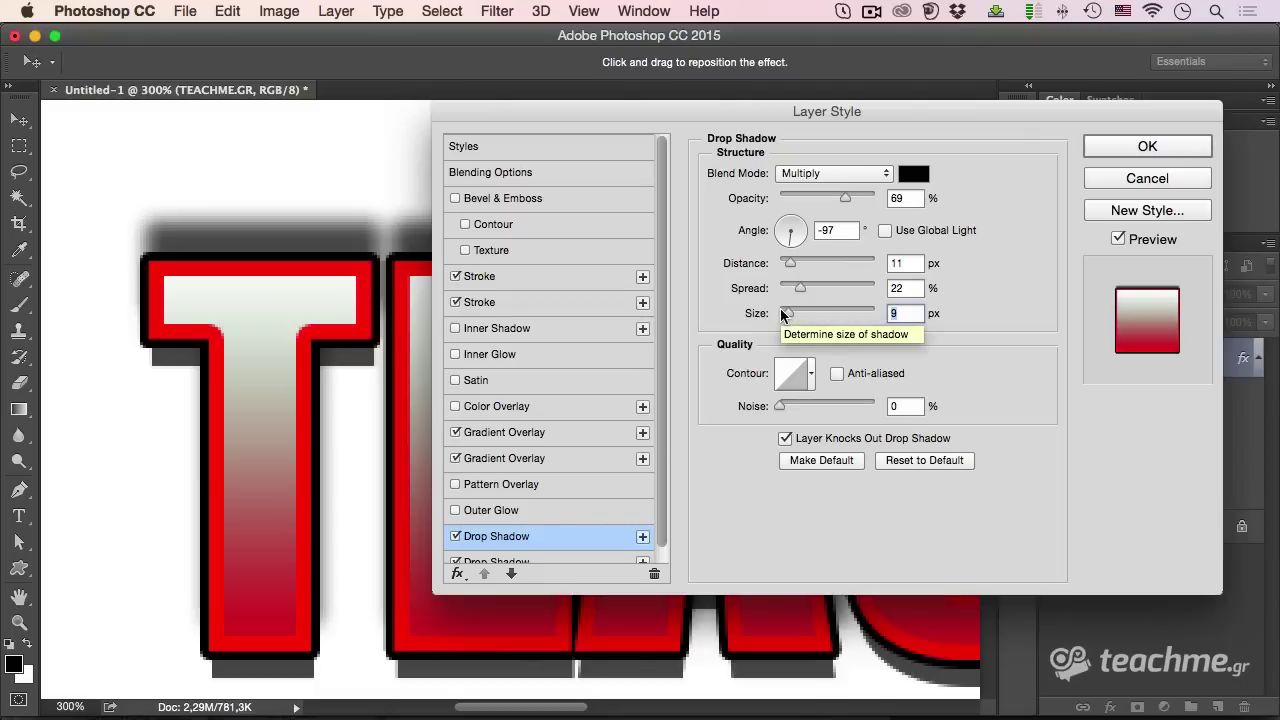
pyautogui.hscroll(-2, 661, 468)
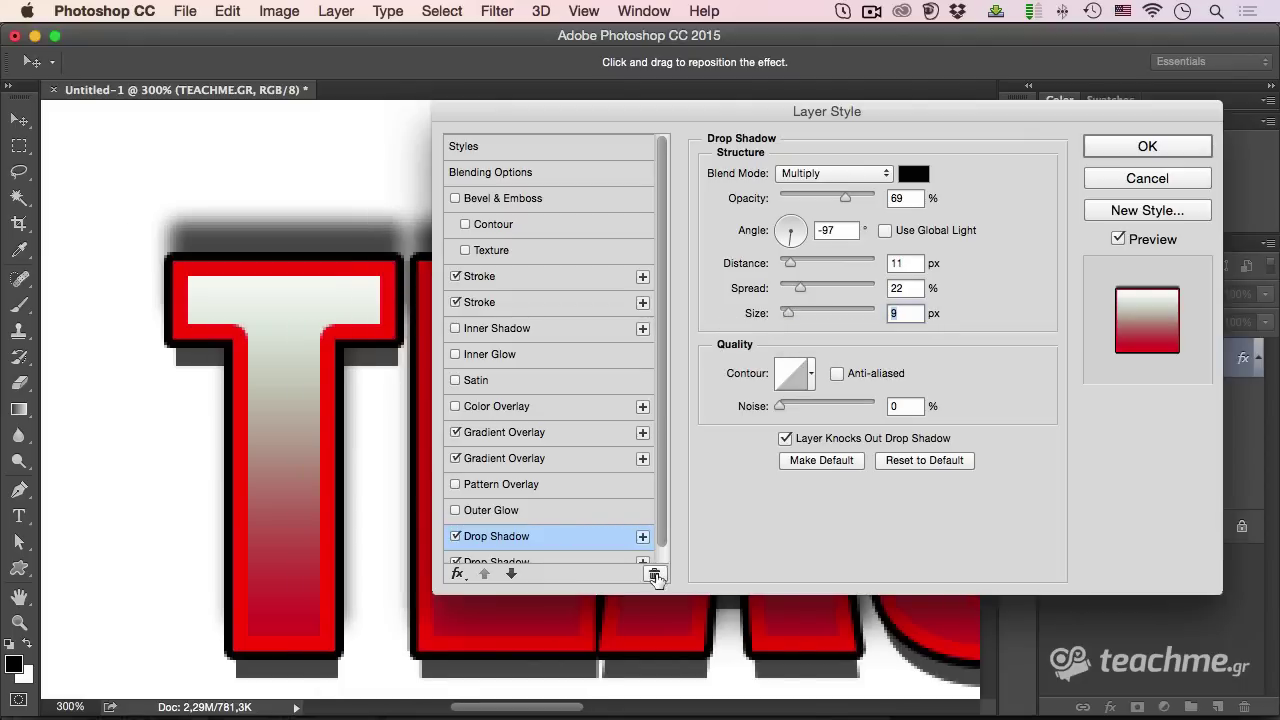
pyautogui.click(654, 573)
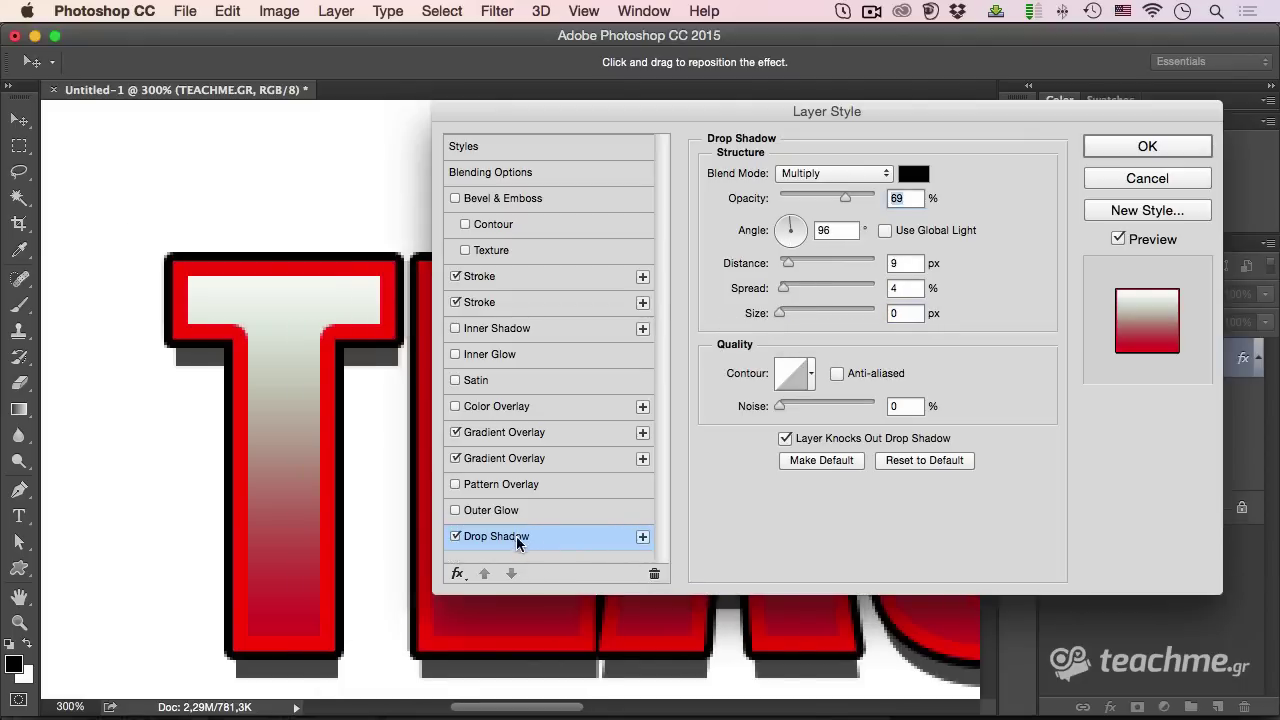
# Step: Add a second Drop Shadow above the letters at −78°, 5 px, 13% opacity
pyautogui.click(642, 536)
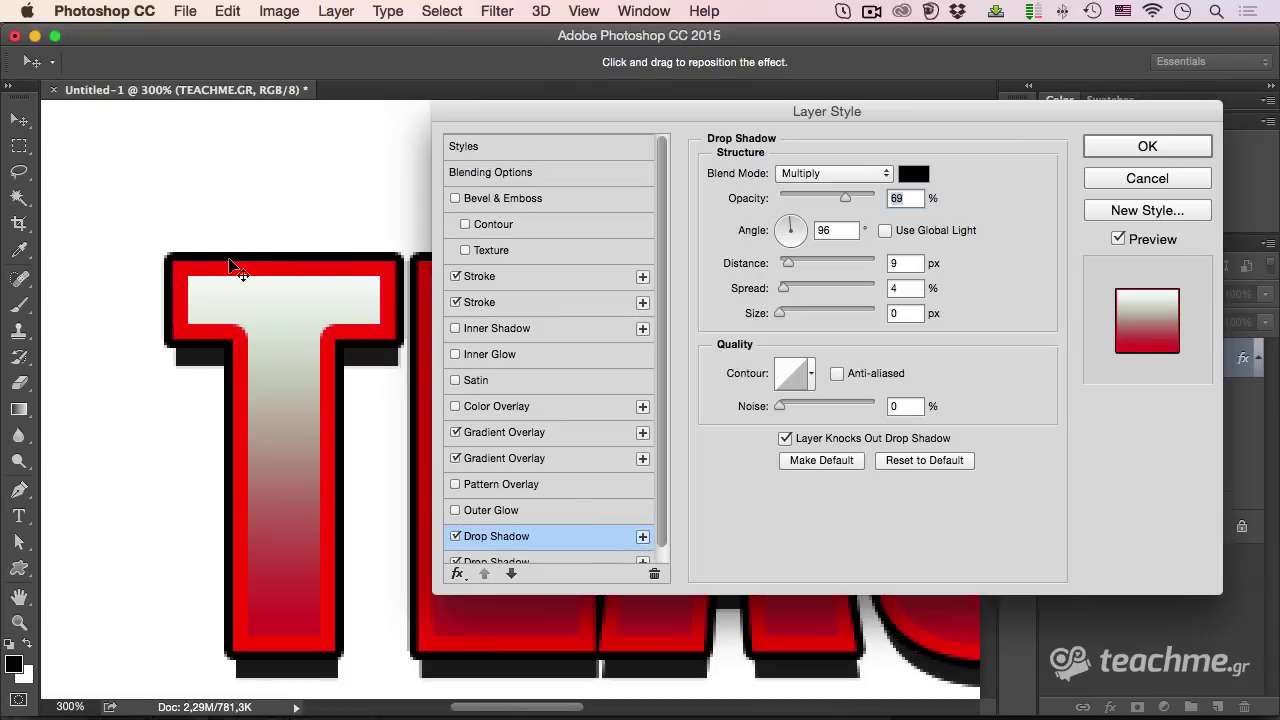
pyautogui.moveTo(266, 336)
pyautogui.mouseDown()
pyautogui.moveTo(255, 278)
pyautogui.moveTo(256, 290)
pyautogui.mouseUp()
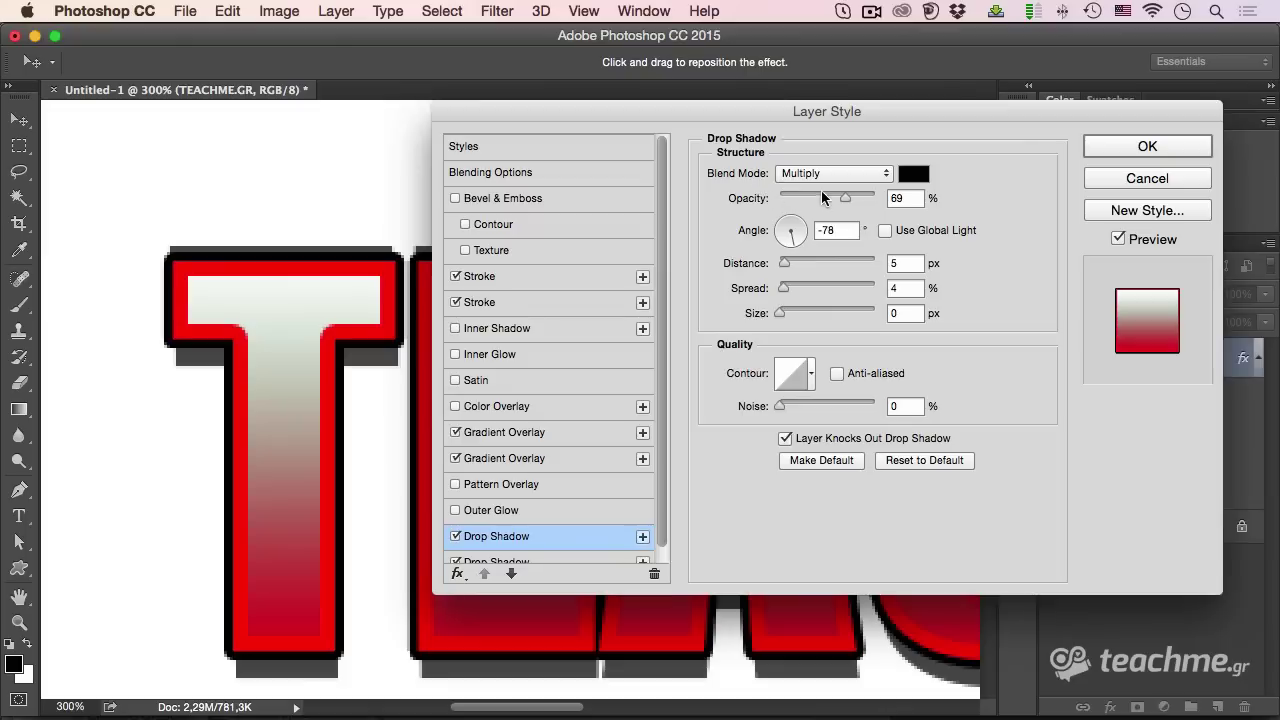
pyautogui.moveTo(845, 197); pyautogui.dragTo(789, 197)
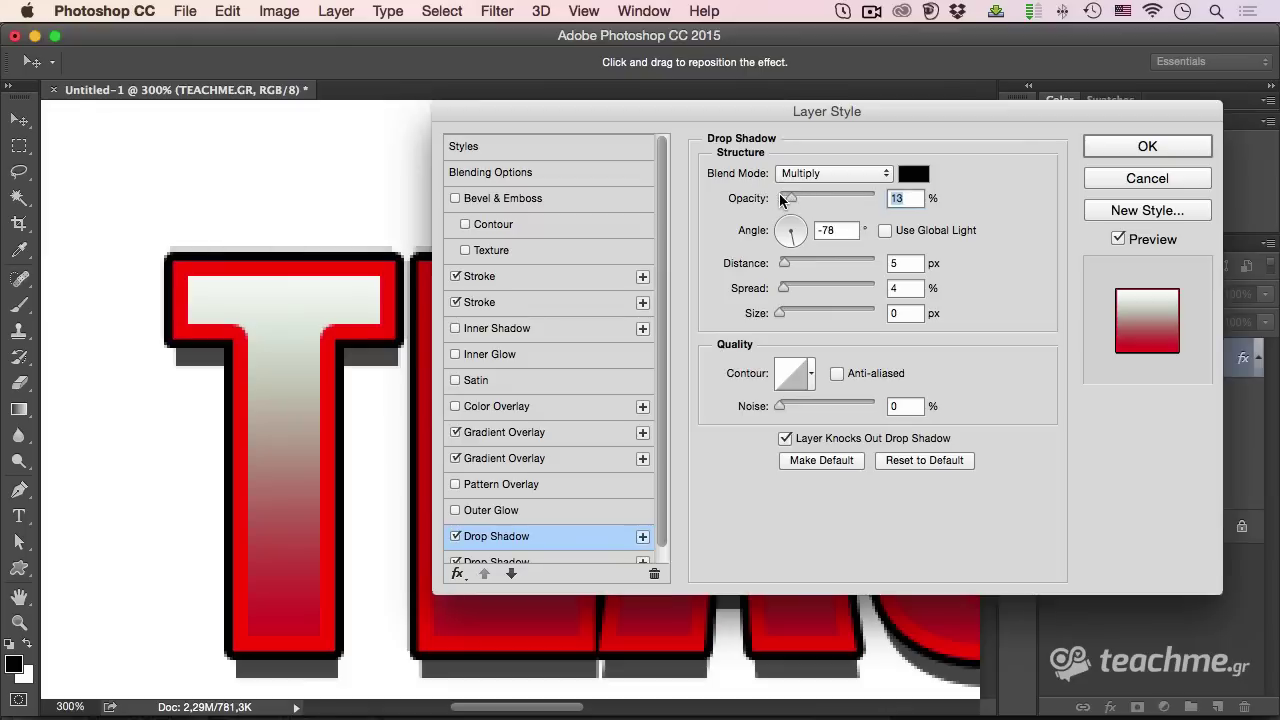
# Step: Lower the first drop shadow to 30% opacity and apply the layer style
pyautogui.click(522, 556)
pyautogui.moveTo(841, 198); pyautogui.dragTo(807, 196)
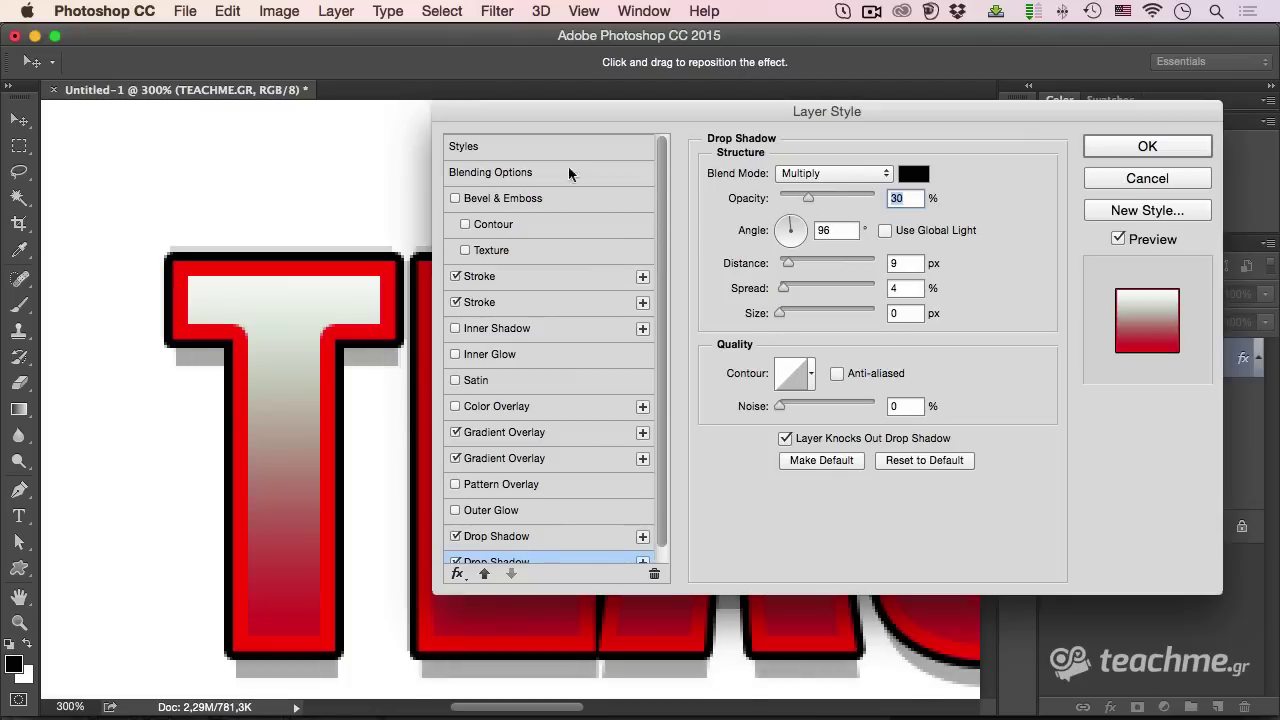
pyautogui.moveTo(976, 113); pyautogui.dragTo(925, 80)
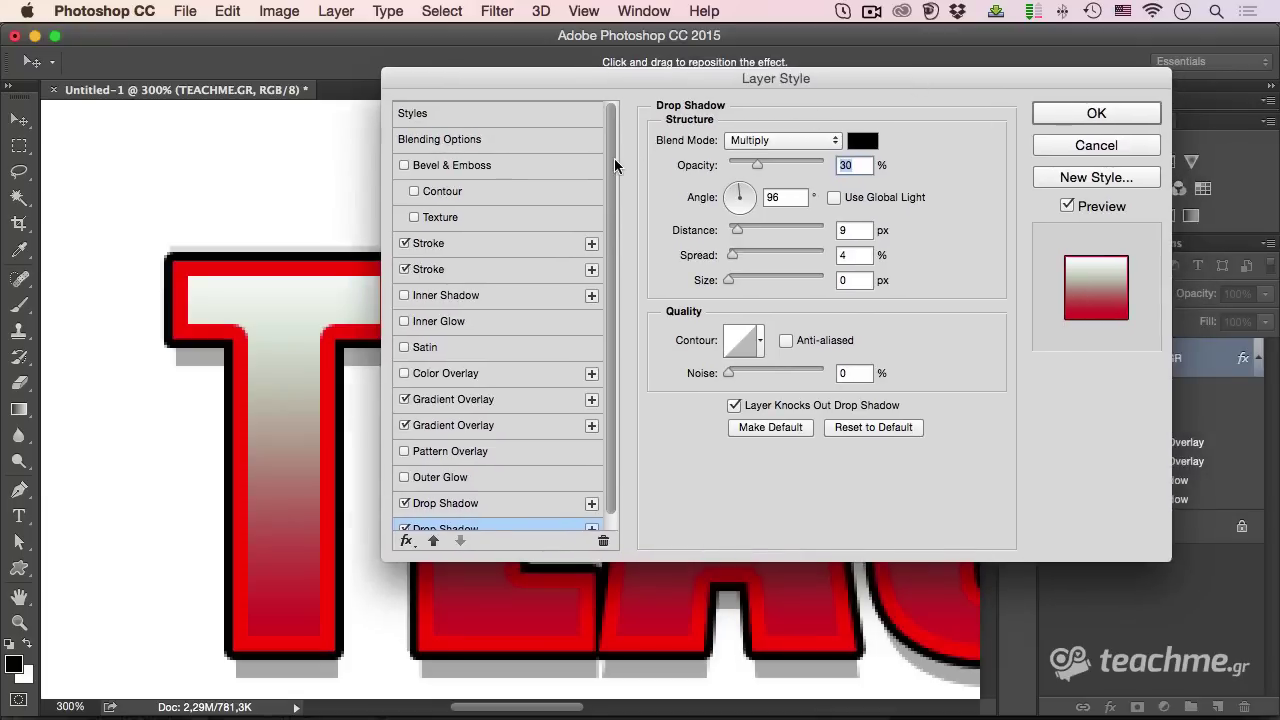
pyautogui.scroll(-1, 612, 122)
pyautogui.scroll(1, 612, 122)
pyautogui.click(1056, 116)
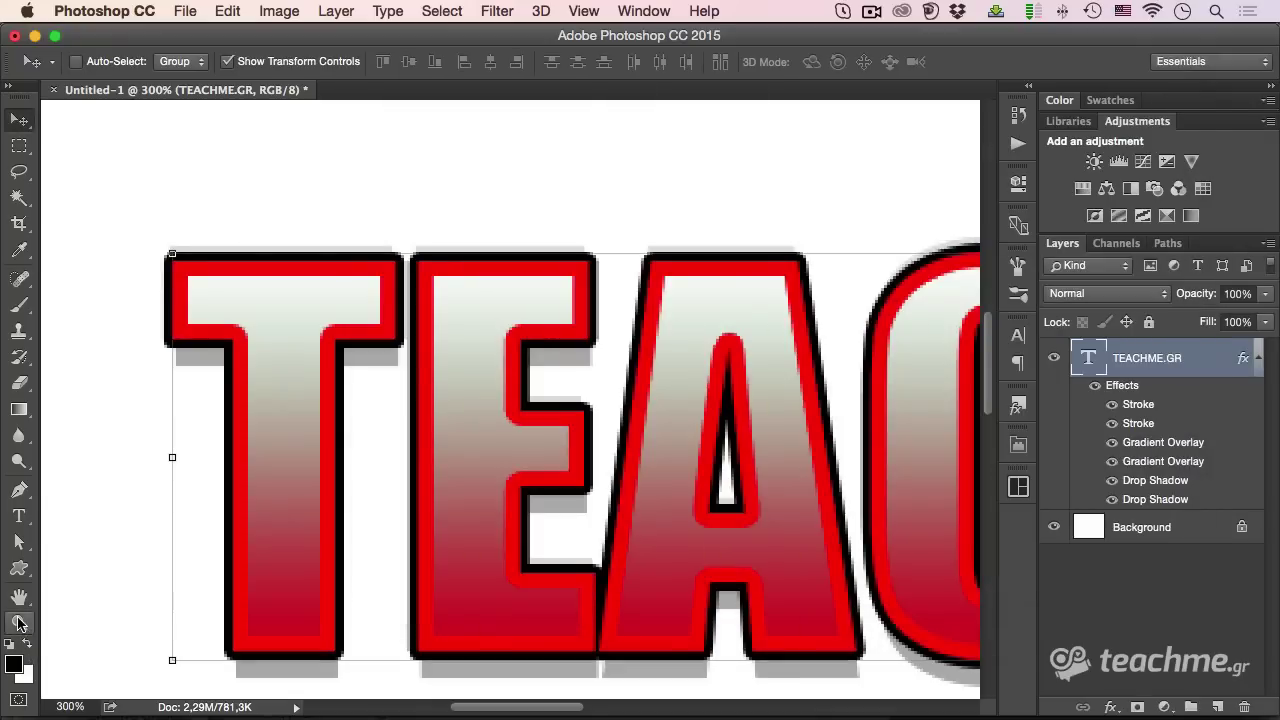
# Step: Zoom to 100% and scroll right to show the whole TEACHME.GR text
pyautogui.doubleClick(19, 622)
pyautogui.hscroll(5, 358, 505)
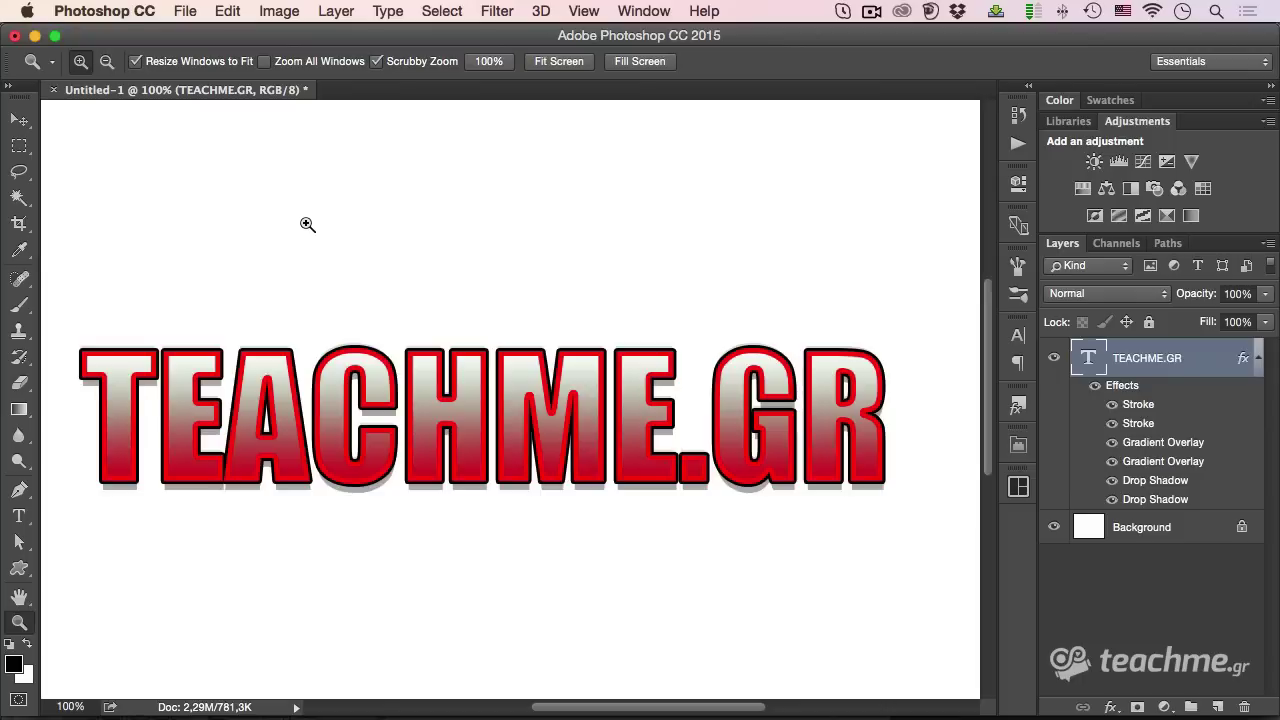
# Step: In daPanel's Σχέδια Σαλονιών section, filter the spread designs to two-photo layouts
pyautogui.click(1018, 487)
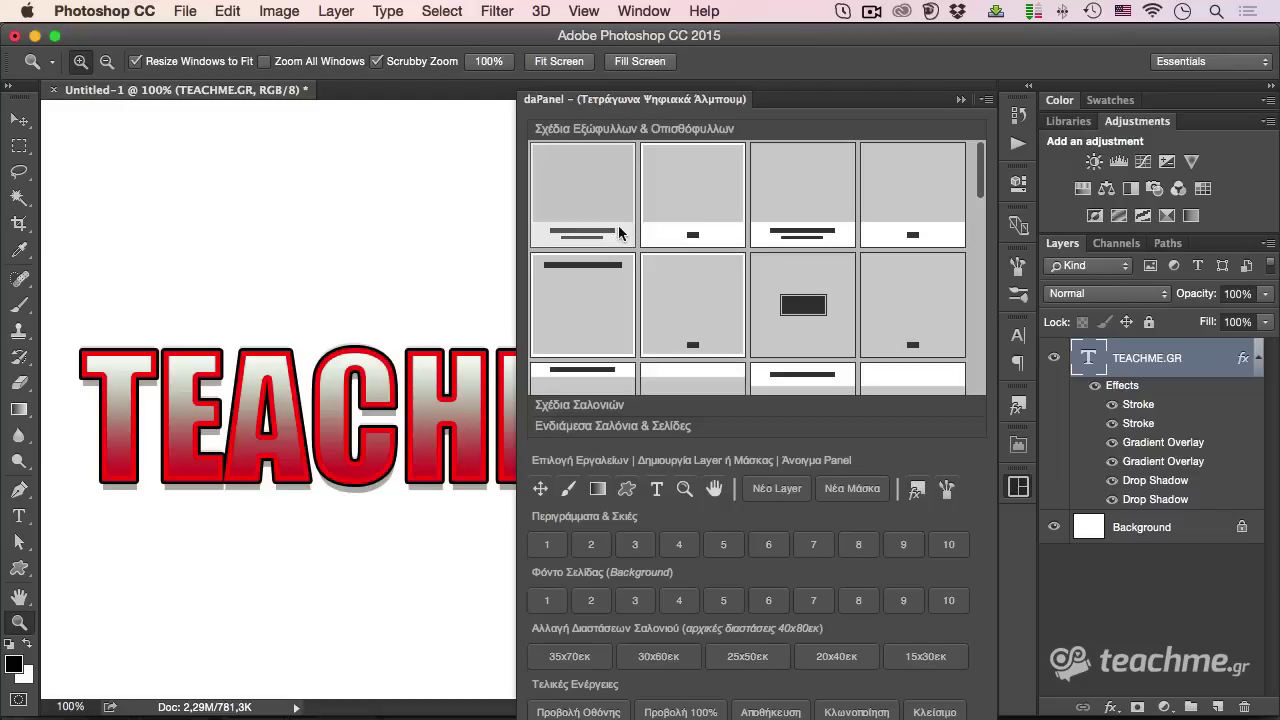
pyautogui.scroll(-2, 618, 230)
pyautogui.scroll(-2, 618, 230)
pyautogui.scroll(-2, 618, 230)
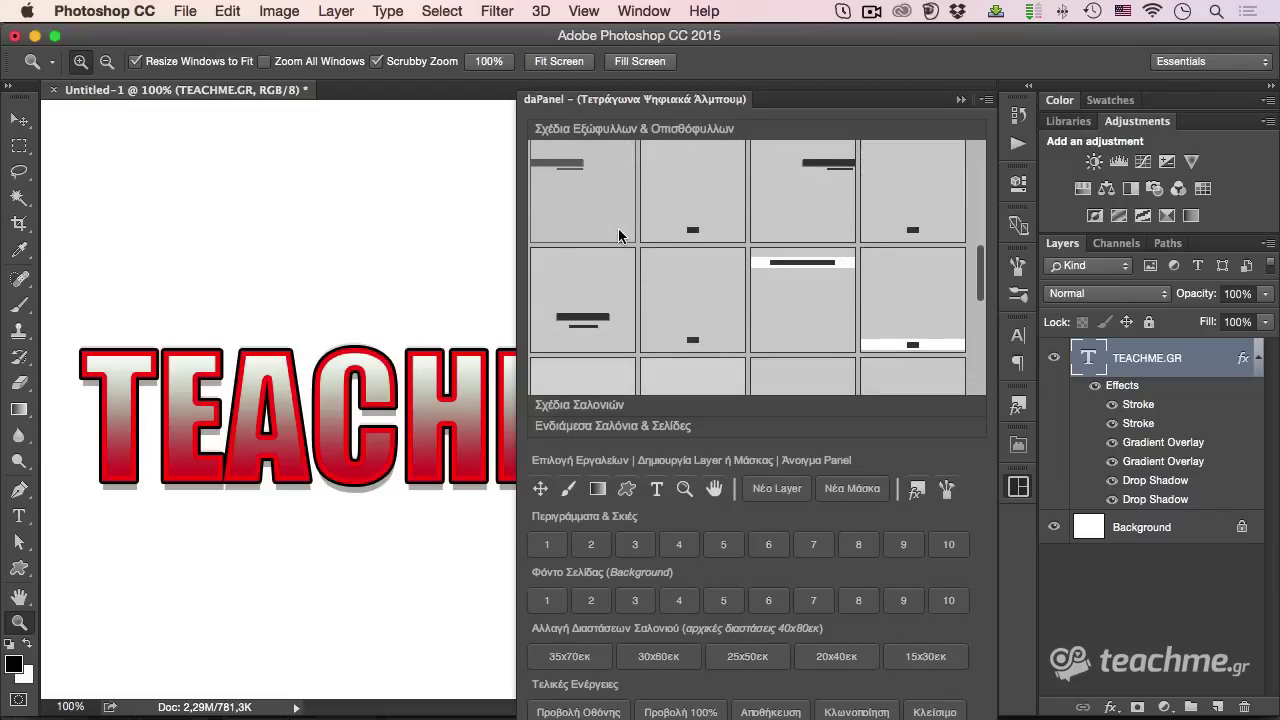
pyautogui.scroll(5, 618, 234)
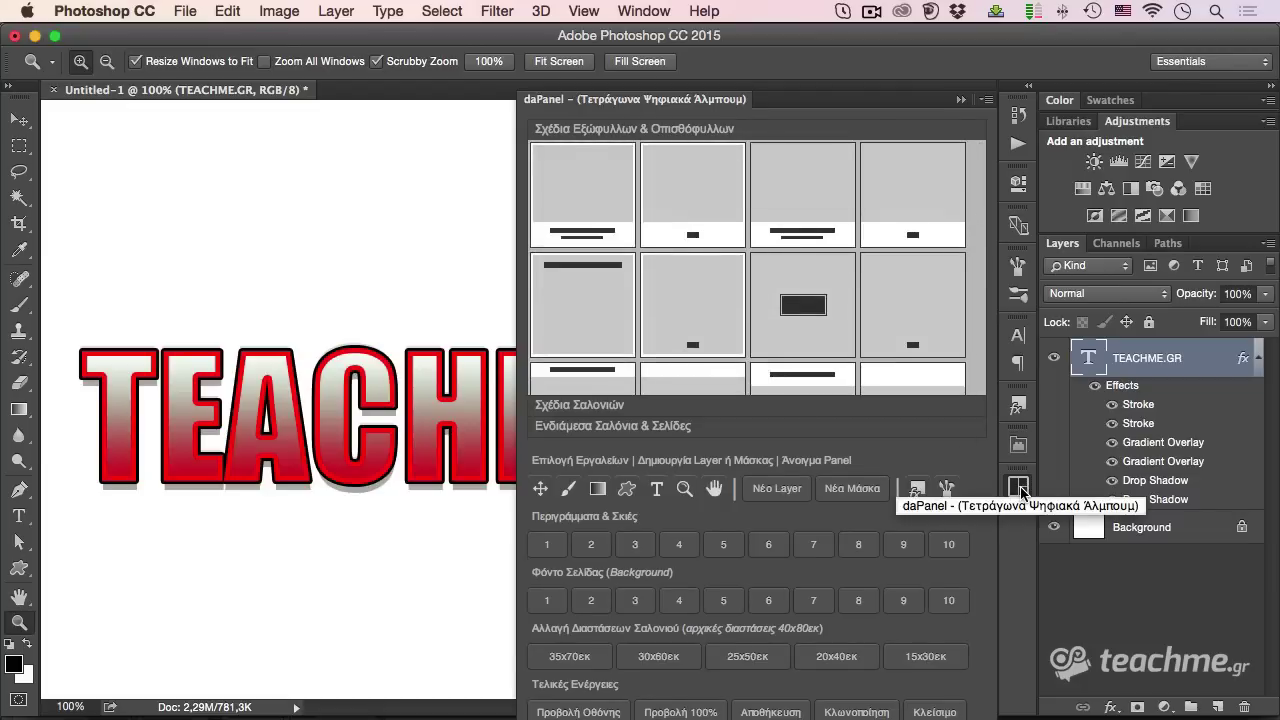
pyautogui.click(605, 407)
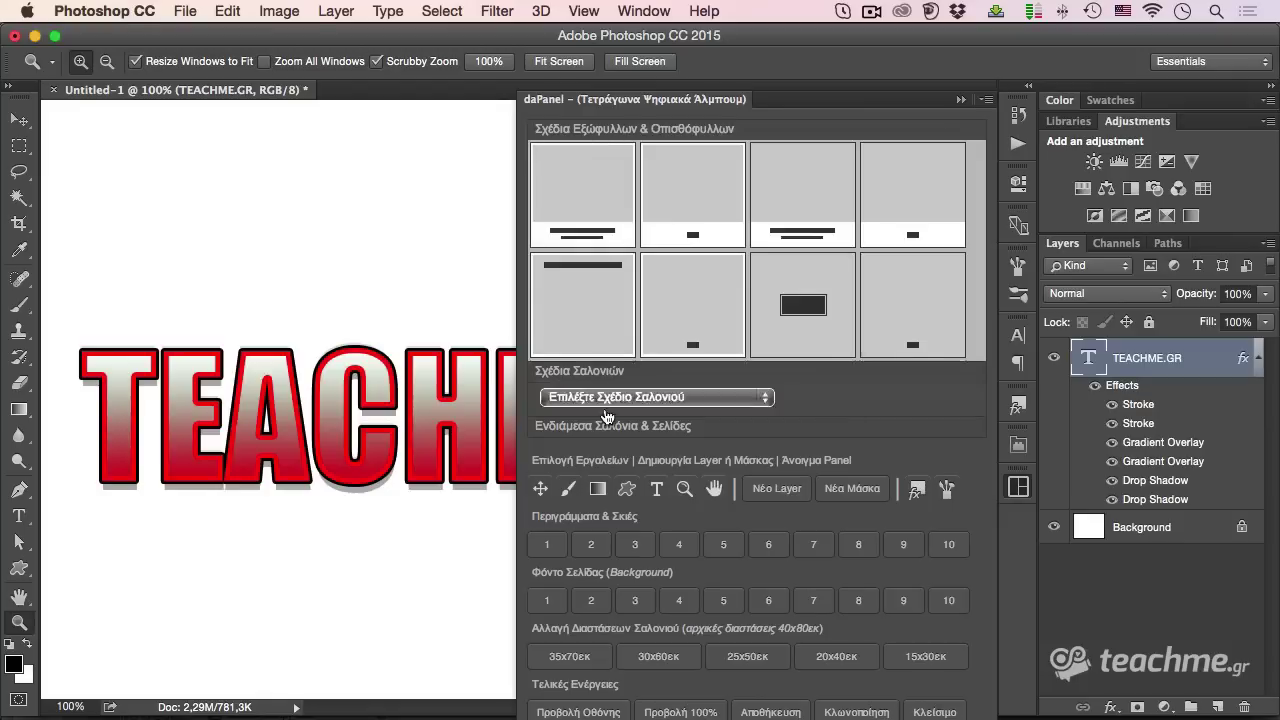
pyautogui.click(590, 176)
pyautogui.click(610, 211)
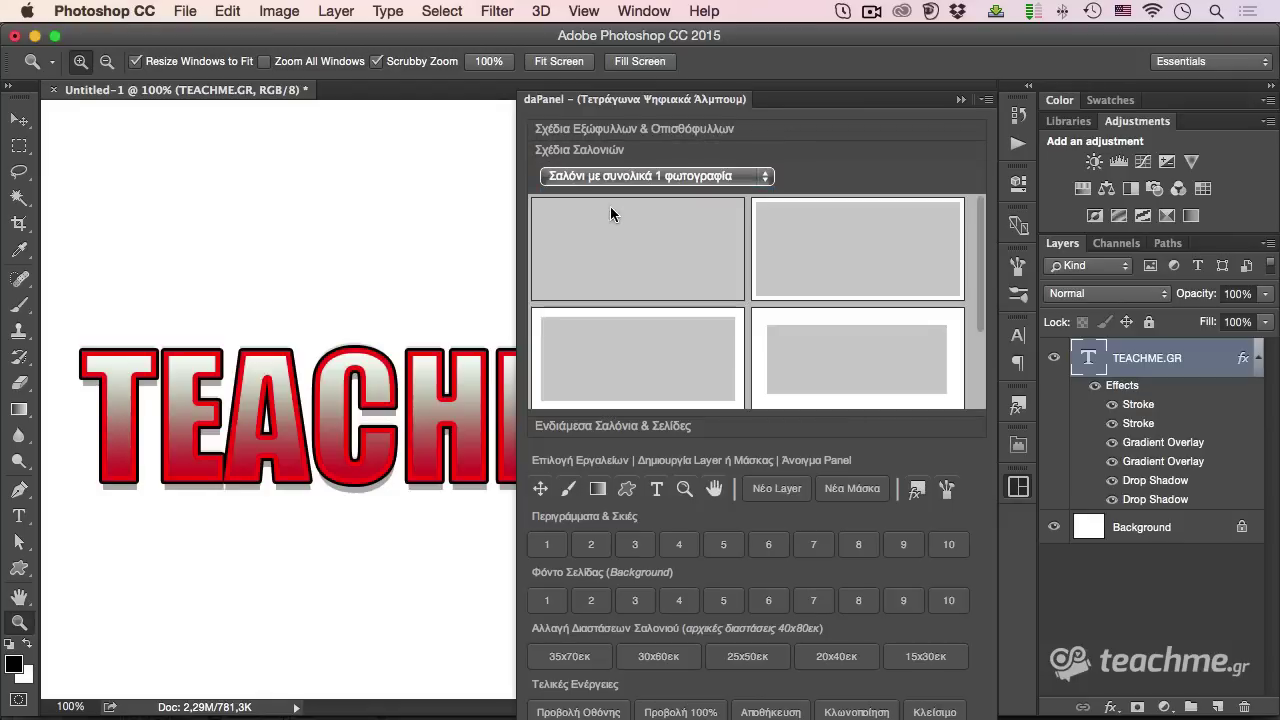
pyautogui.click(619, 176)
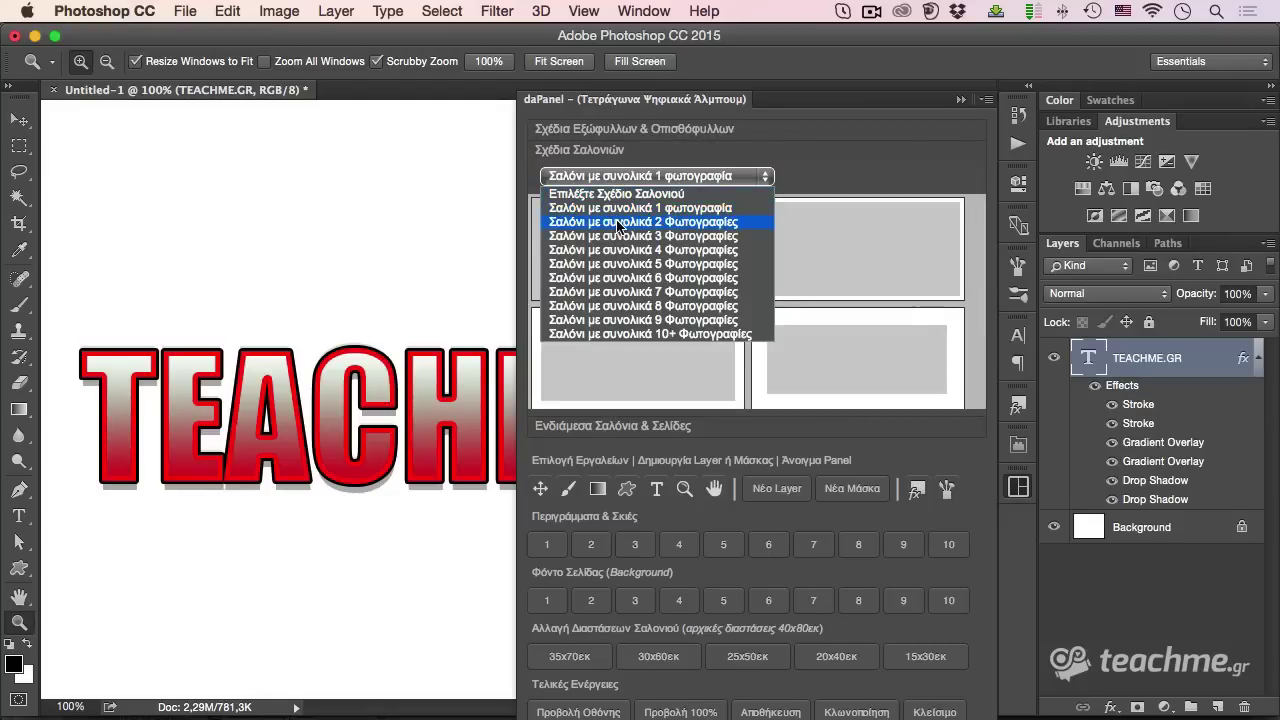
pyautogui.click(617, 222)
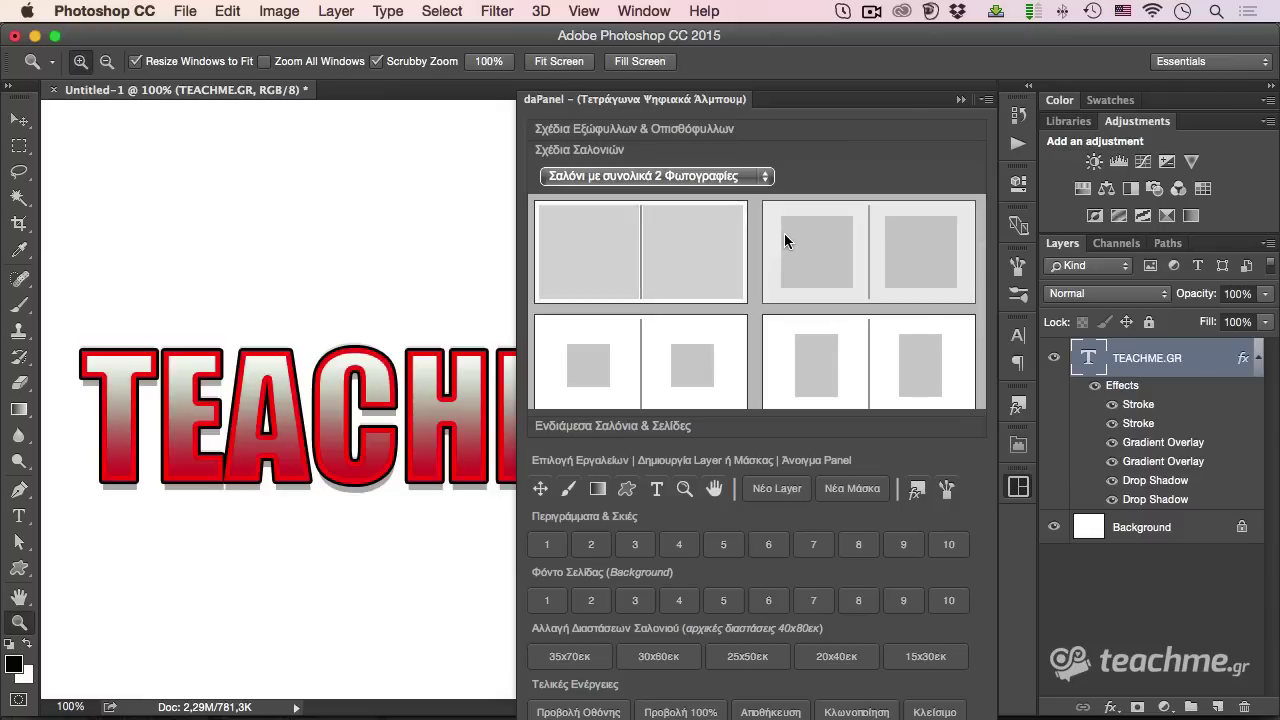
# Step: Create the Σαλόνι Σελίδων spread from a two-photo layout, then return to the TEACHME.GR document
pyautogui.click(679, 347)
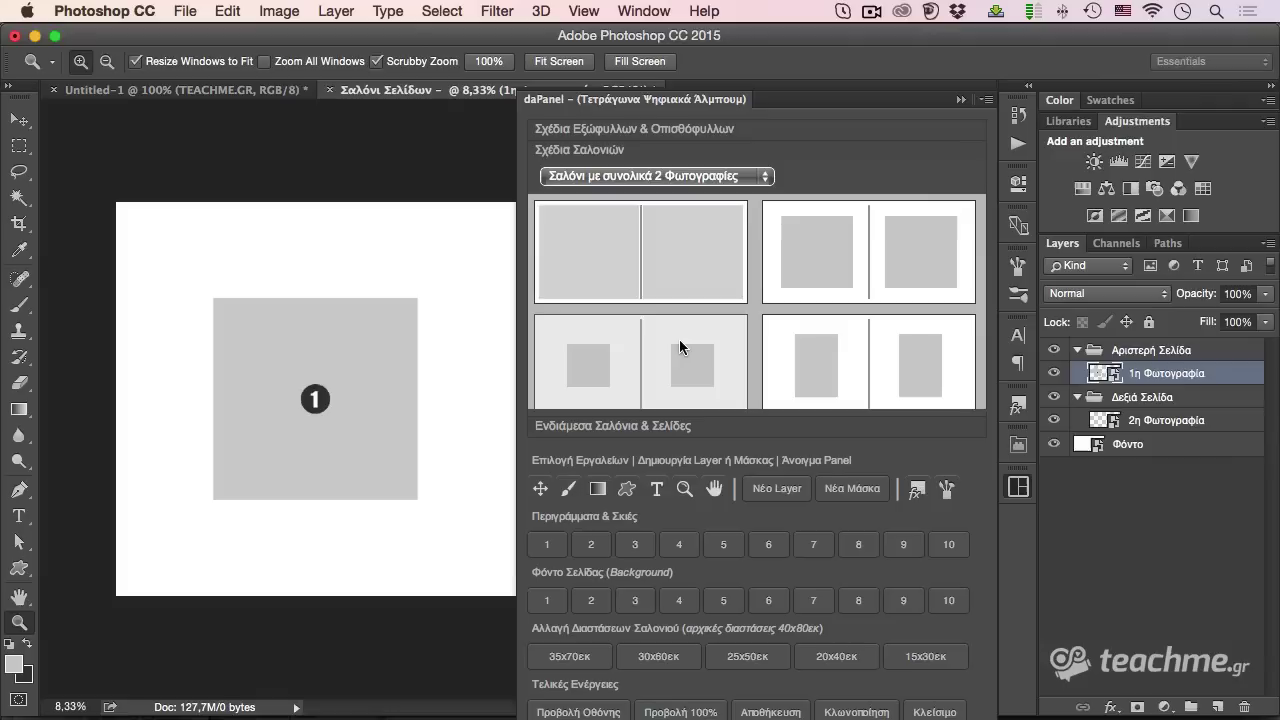
pyautogui.click(1018, 486)
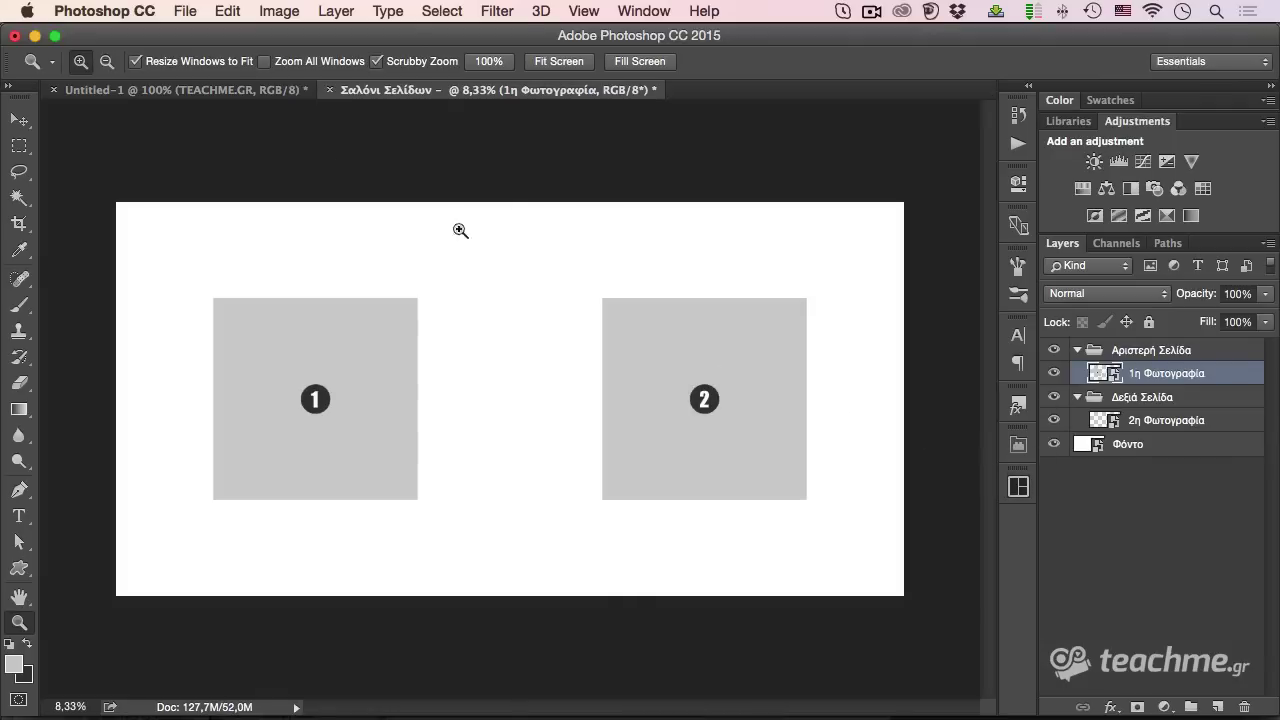
pyautogui.click(185, 90)
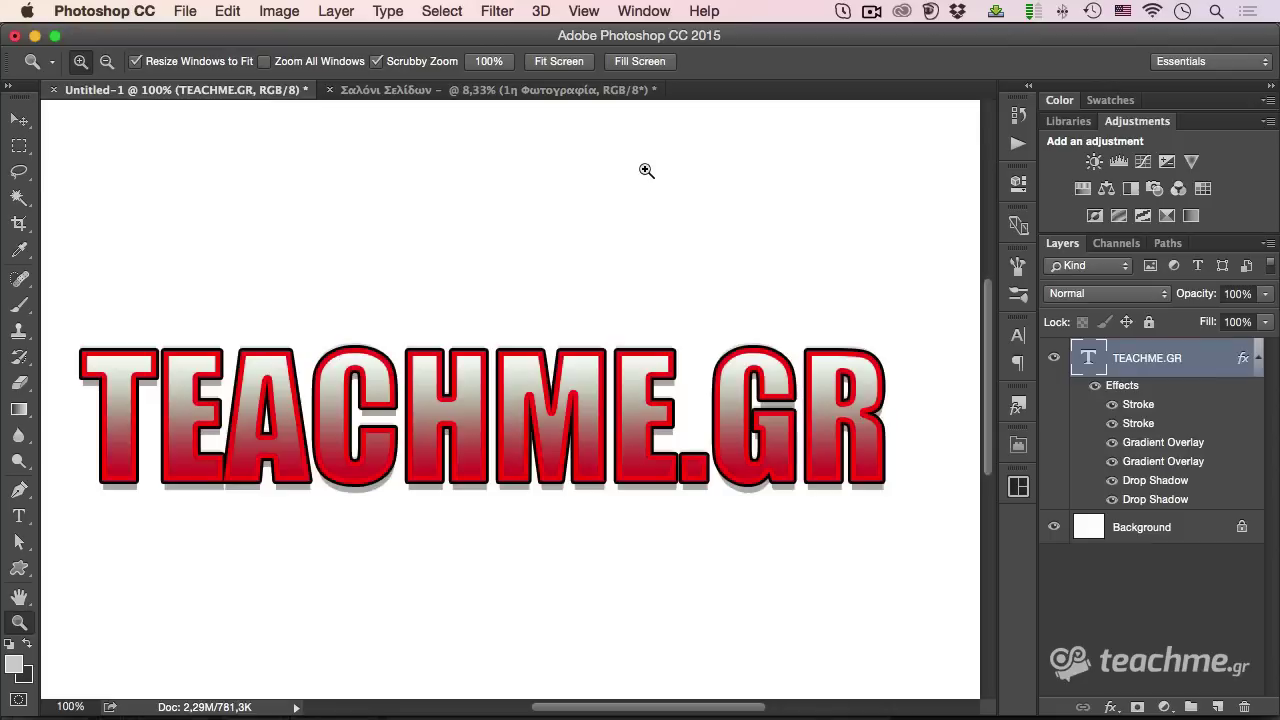